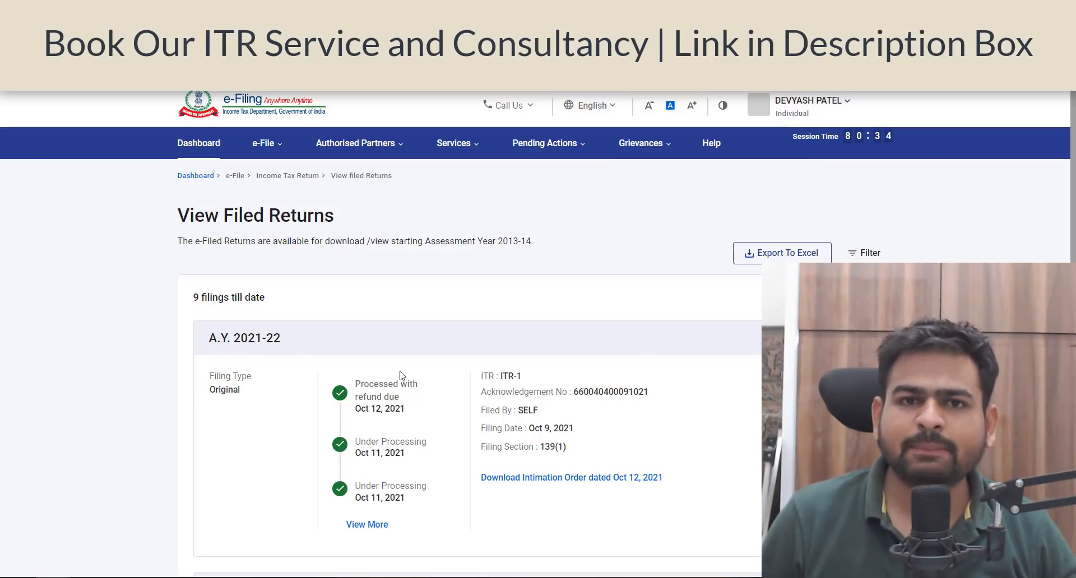
Step: Check in the profile that Aadhaar is linked to the PAN, and view the added bank accounts
click(819, 115)
click(802, 142)
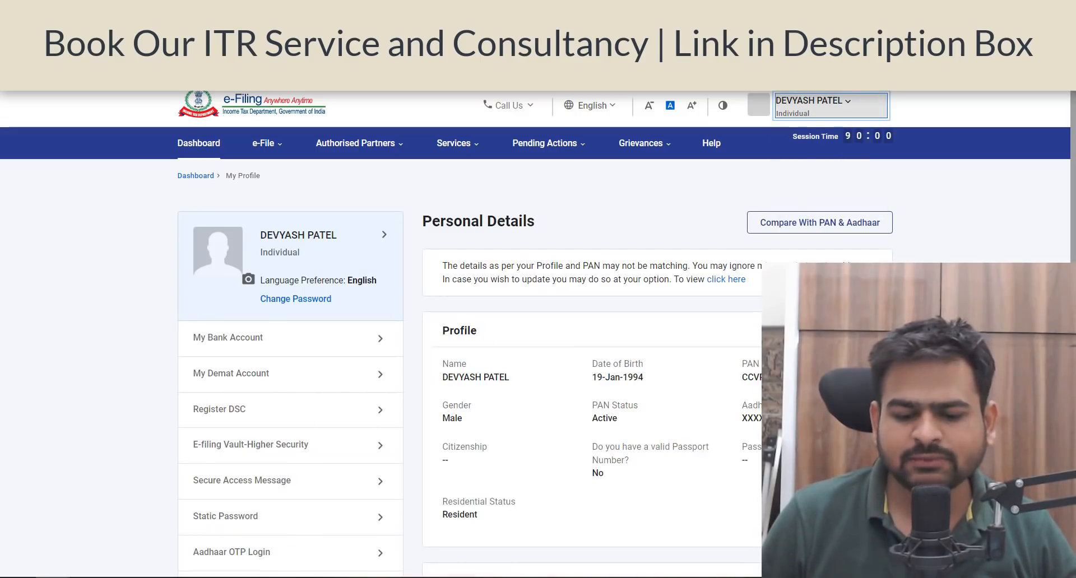
triple_click(775, 420)
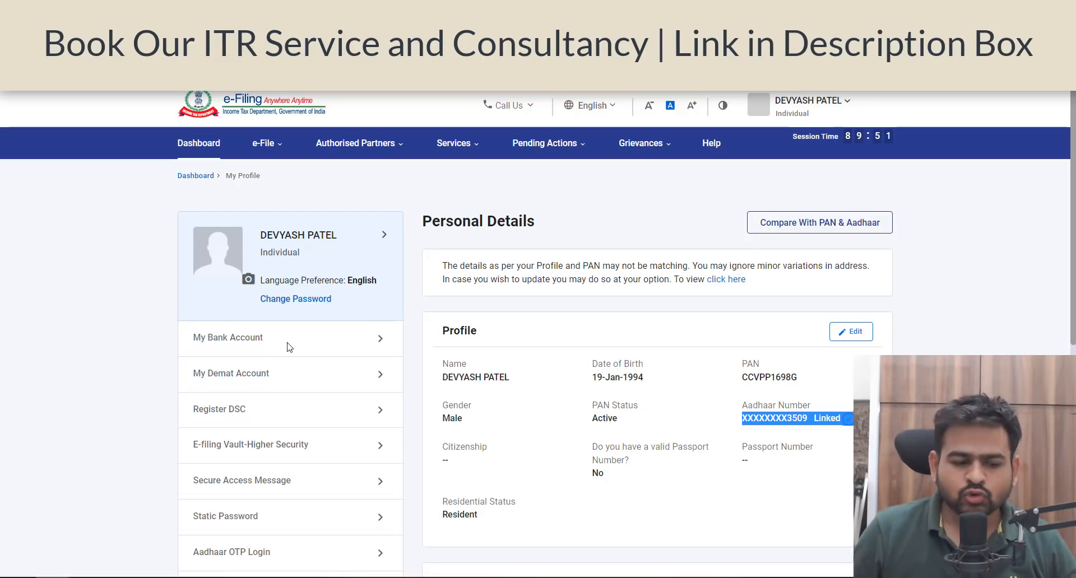
click(258, 343)
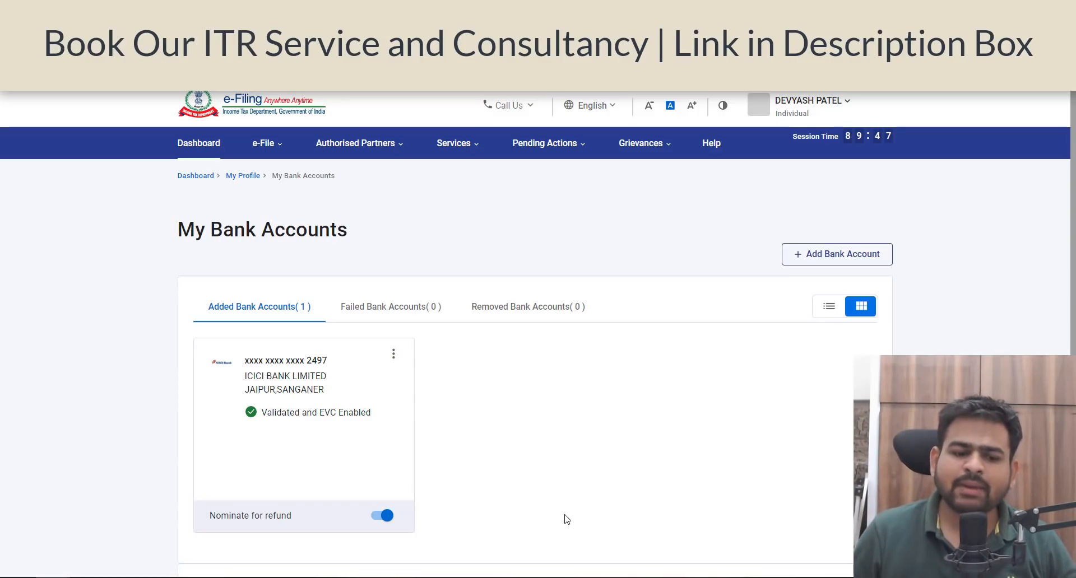
Step: Open the Annual Information Statement for F.Y. 2021-22 and review the income categories in the Taxpayer Information Summary
mouse_move(454, 142)
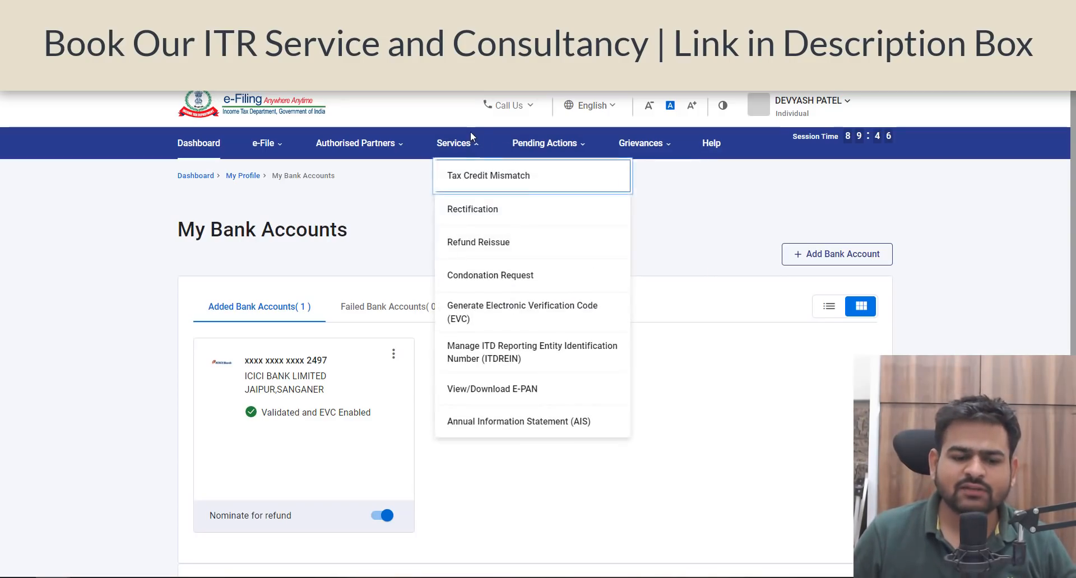
click(485, 432)
click(649, 380)
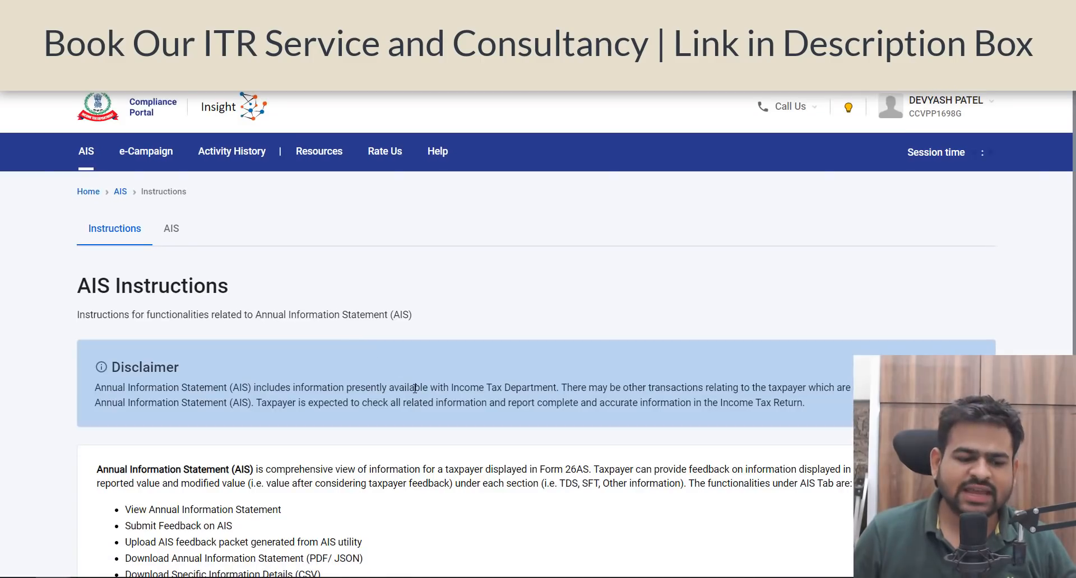
click(178, 235)
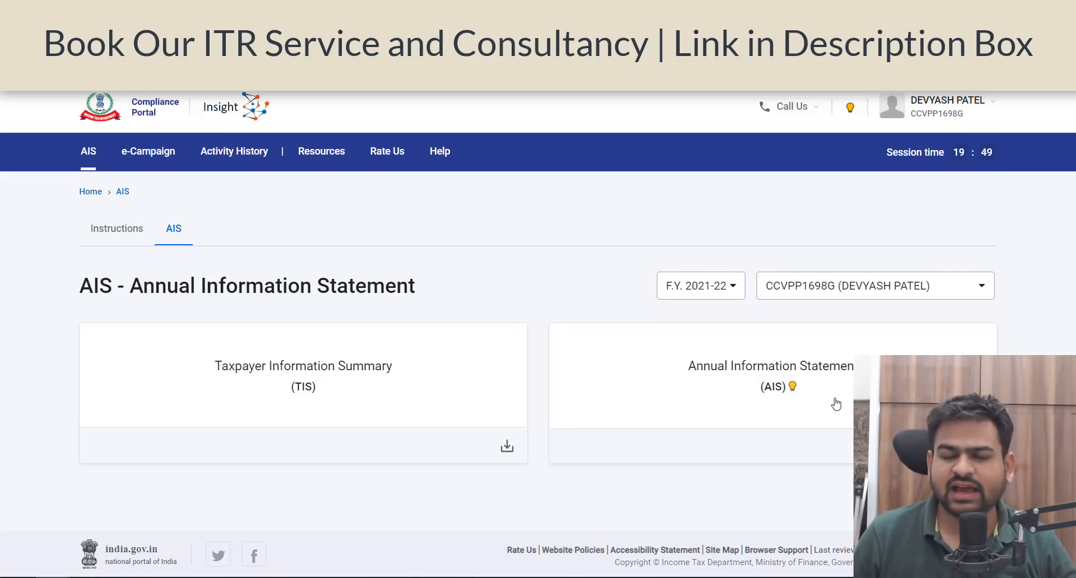
click(307, 359)
scroll(459, 364, down, 5)
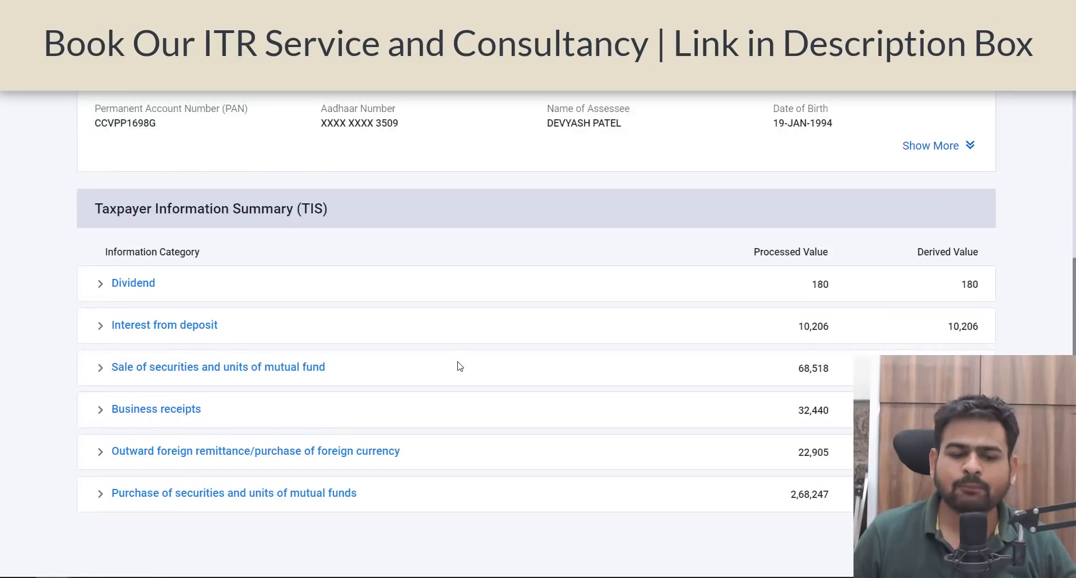
scroll(457, 367, down, 1)
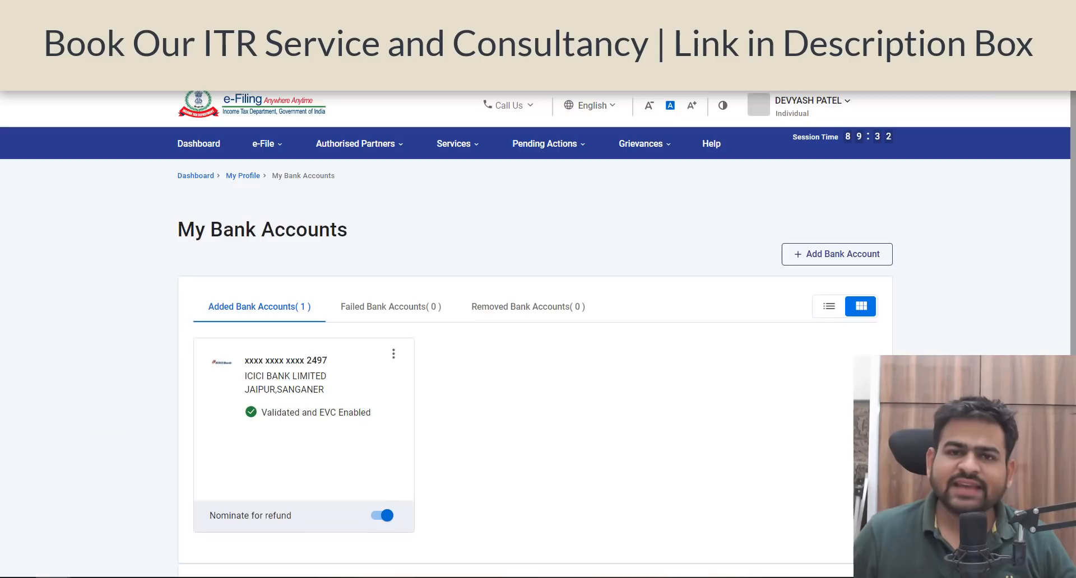
Step: Begin filing an income tax return for assessment year 2022-23 (Current A.Y.) with Online as the mode of filing
click(267, 145)
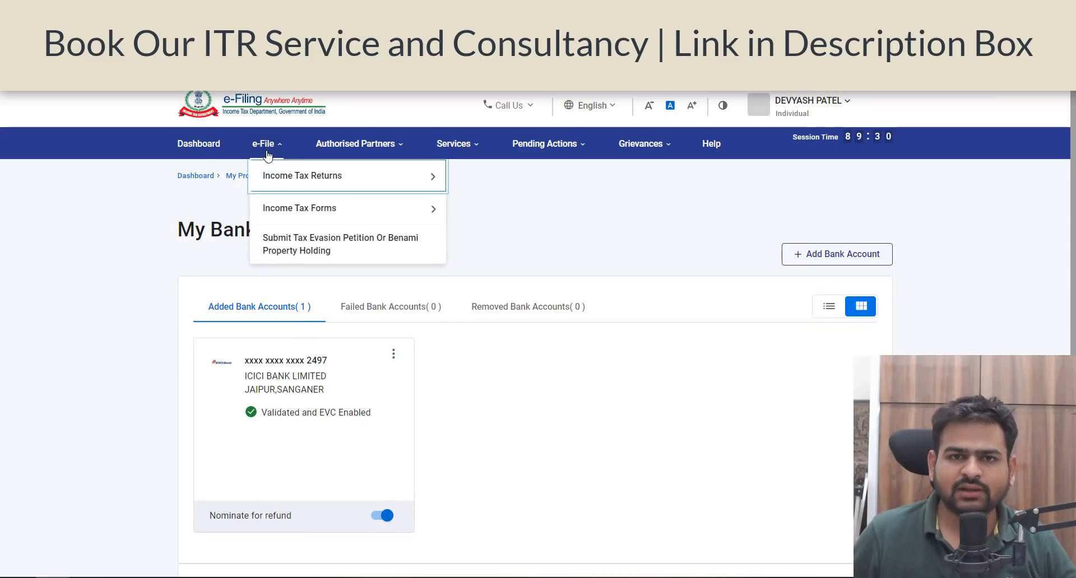
mouse_move(288, 179)
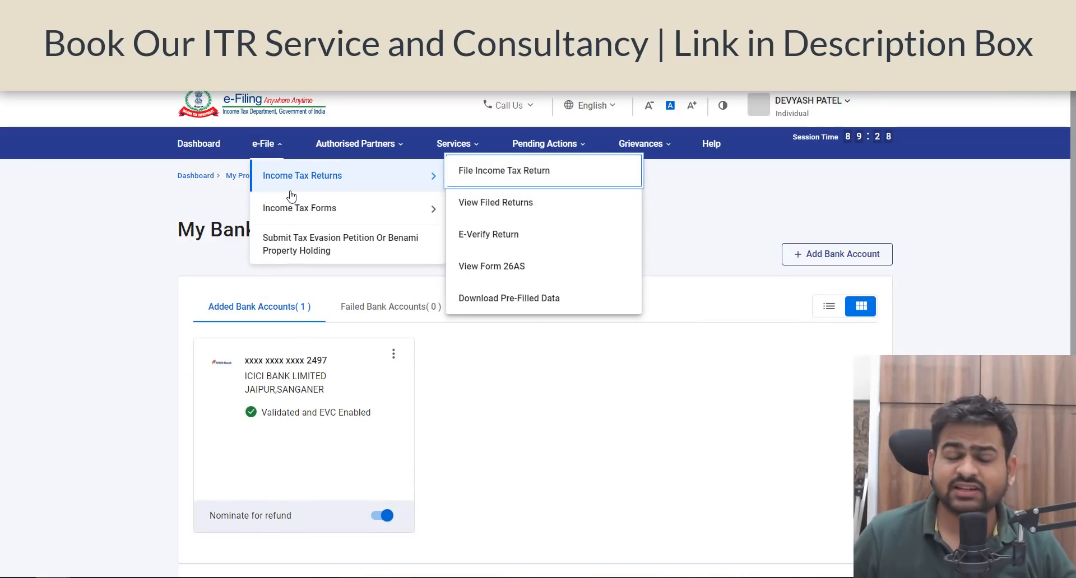
click(493, 172)
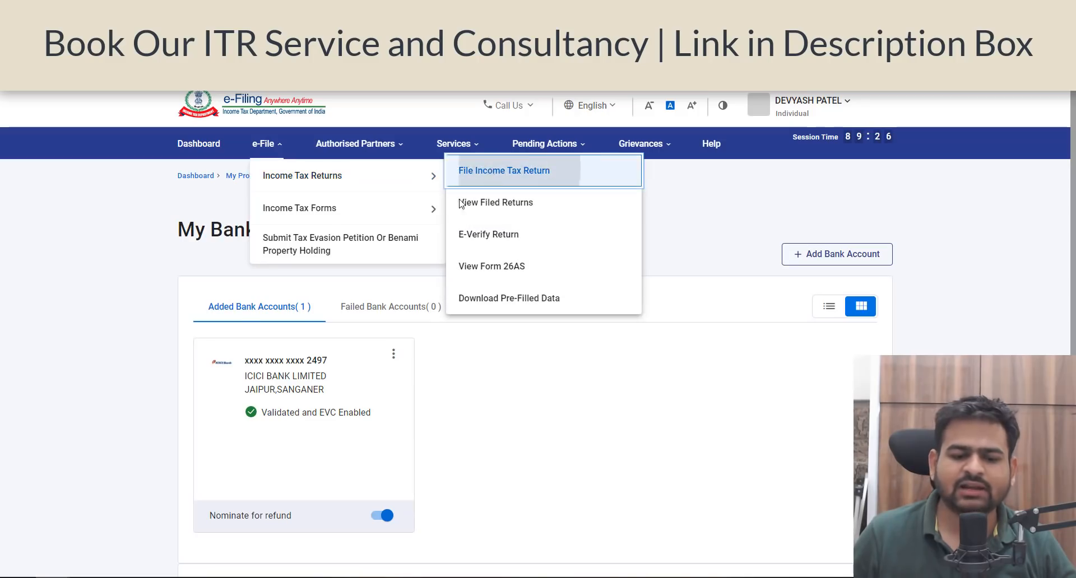
click(361, 288)
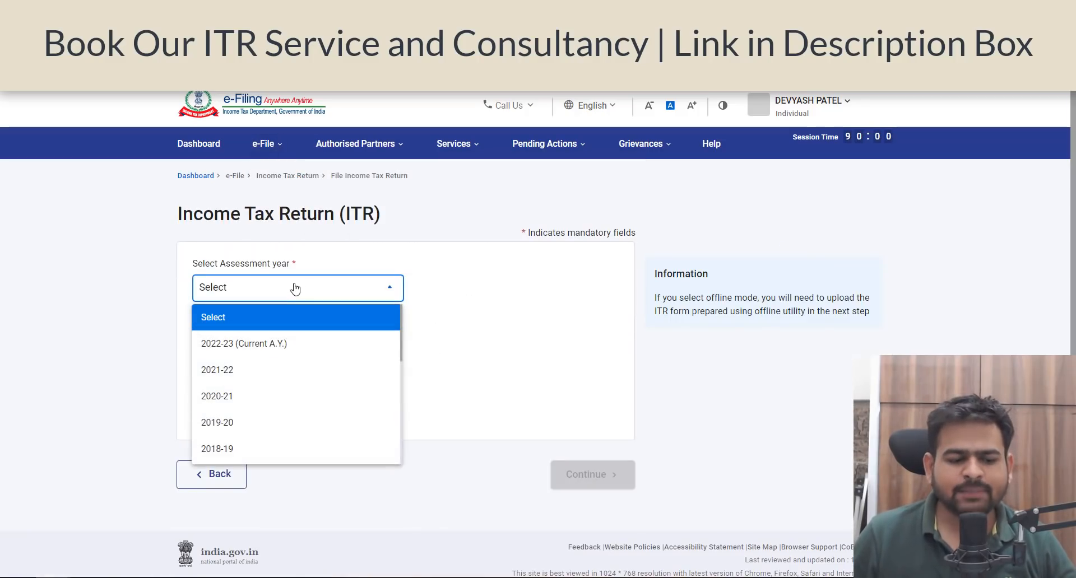
click(270, 346)
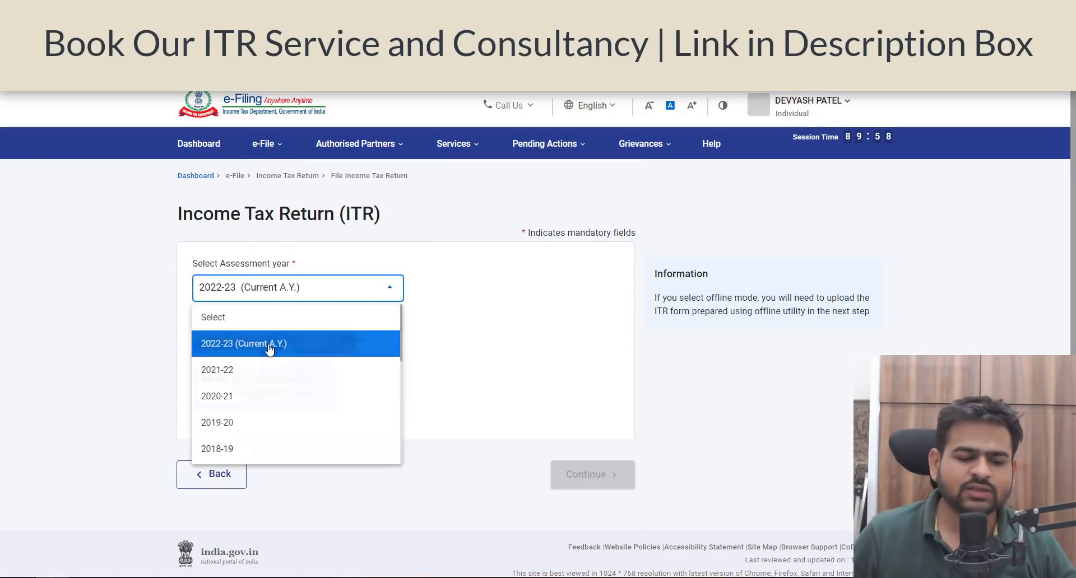
drag(210, 326, 274, 326)
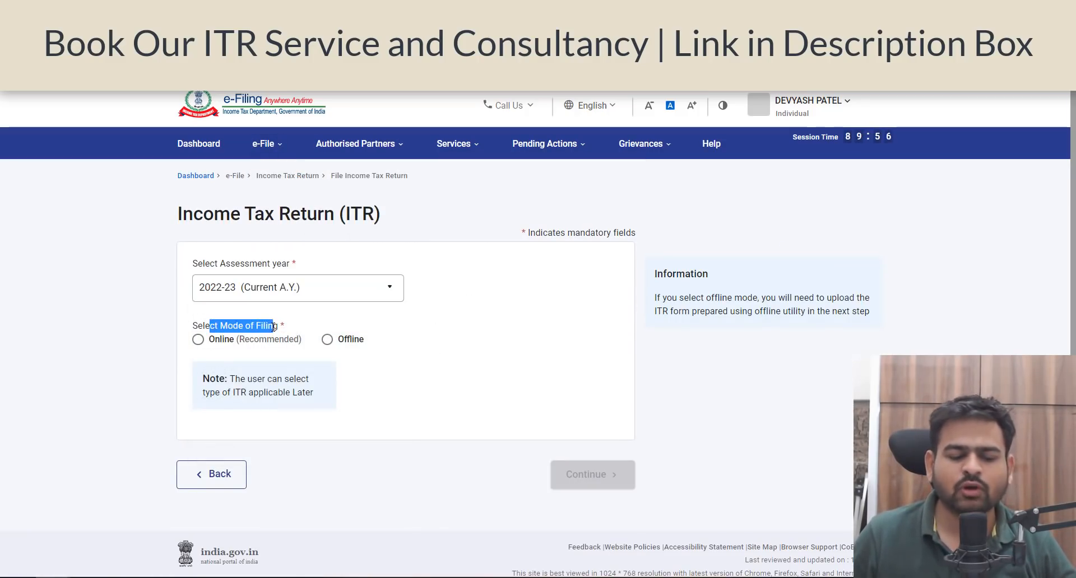
click(200, 340)
click(594, 474)
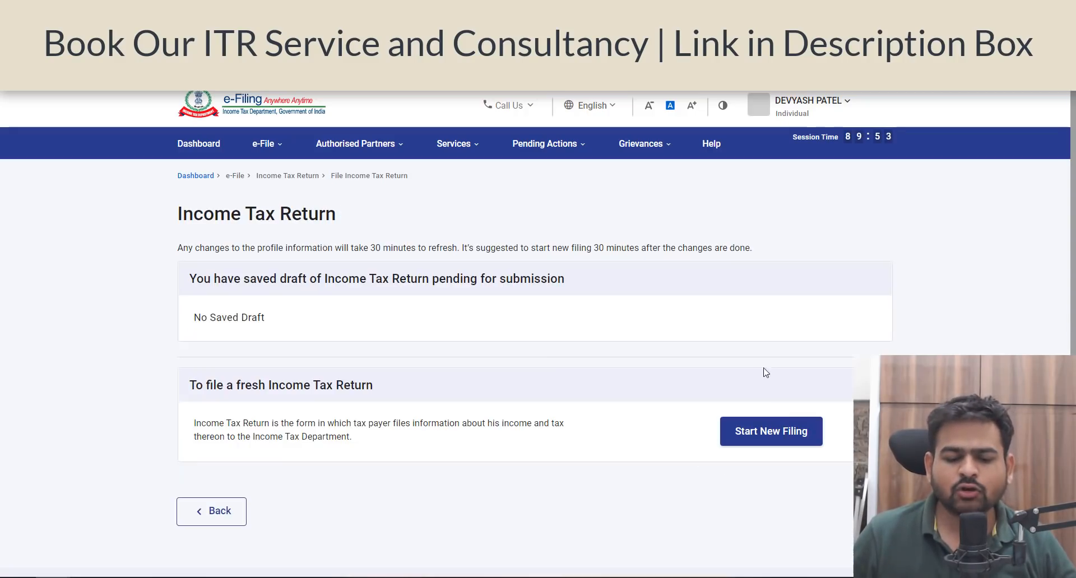
Step: Start a new filing with the Individual status and proceed with the ITR-1 form
click(785, 444)
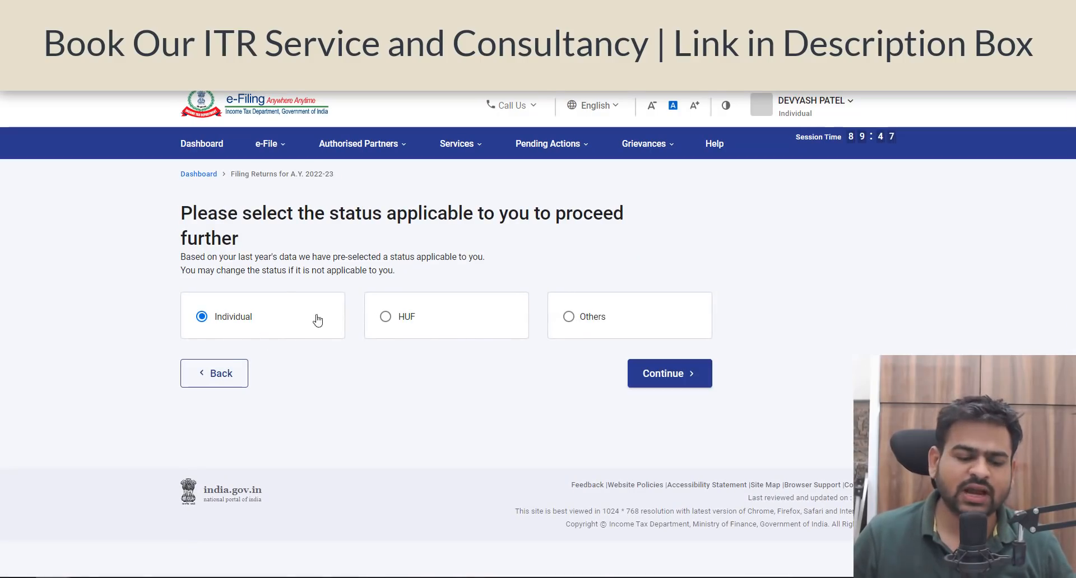
click(692, 380)
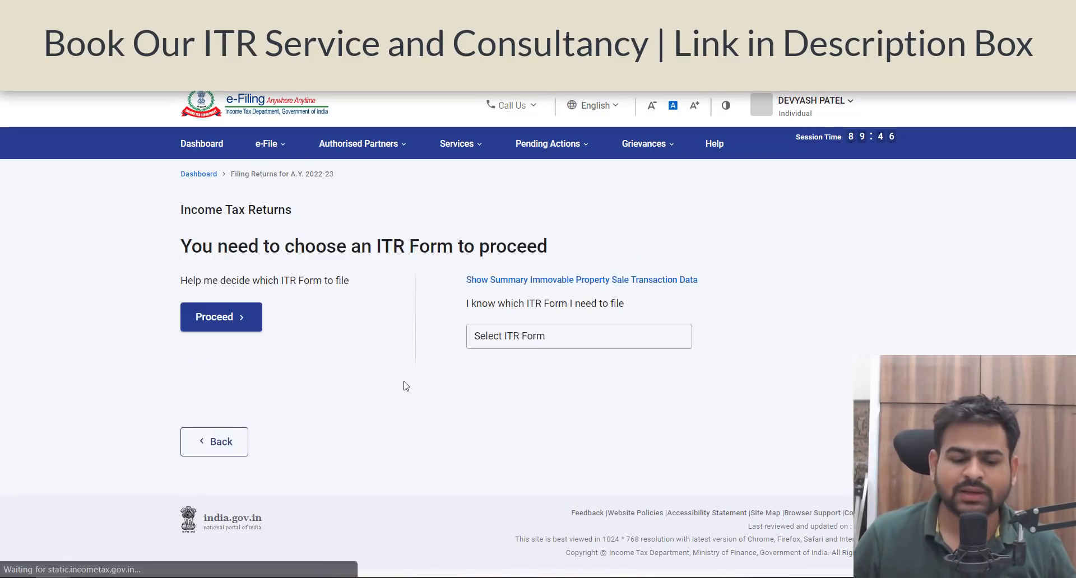
click(574, 344)
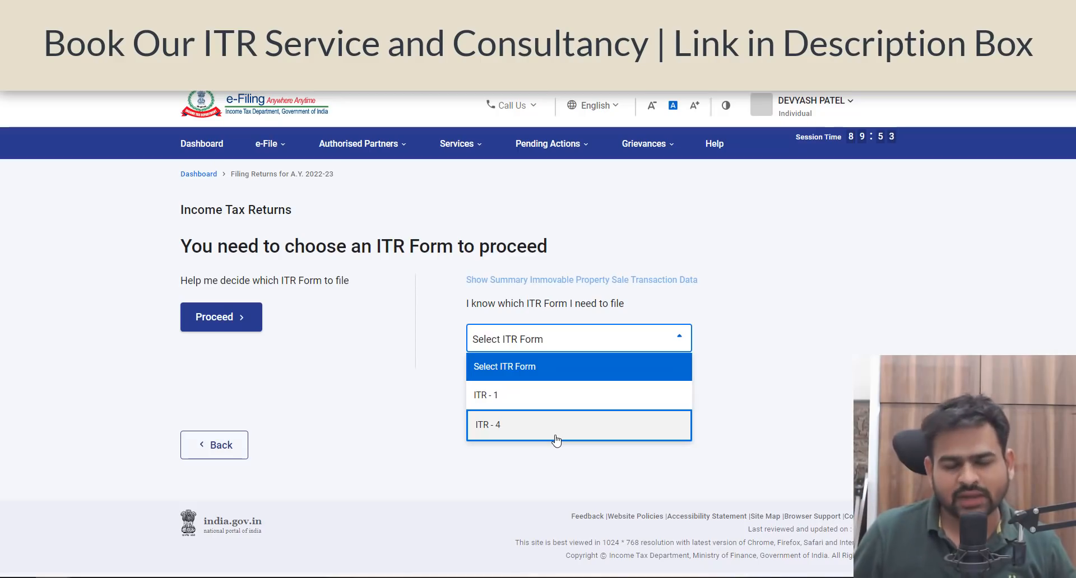
click(485, 403)
click(555, 483)
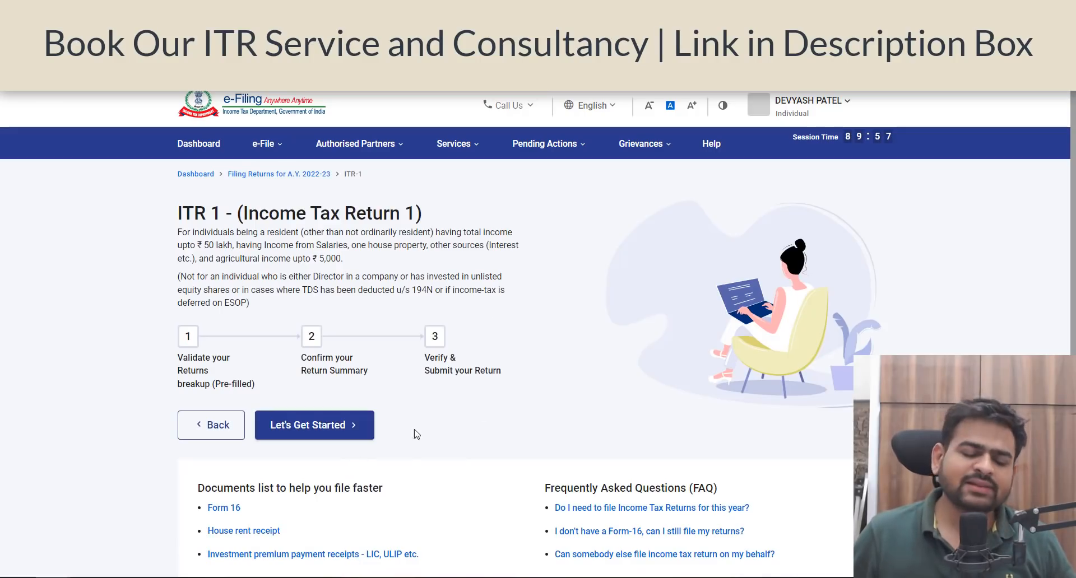
Step: Get started with ITR-1, give Others as the reason for filing the return, and continue to the pre-filled return summary
click(364, 435)
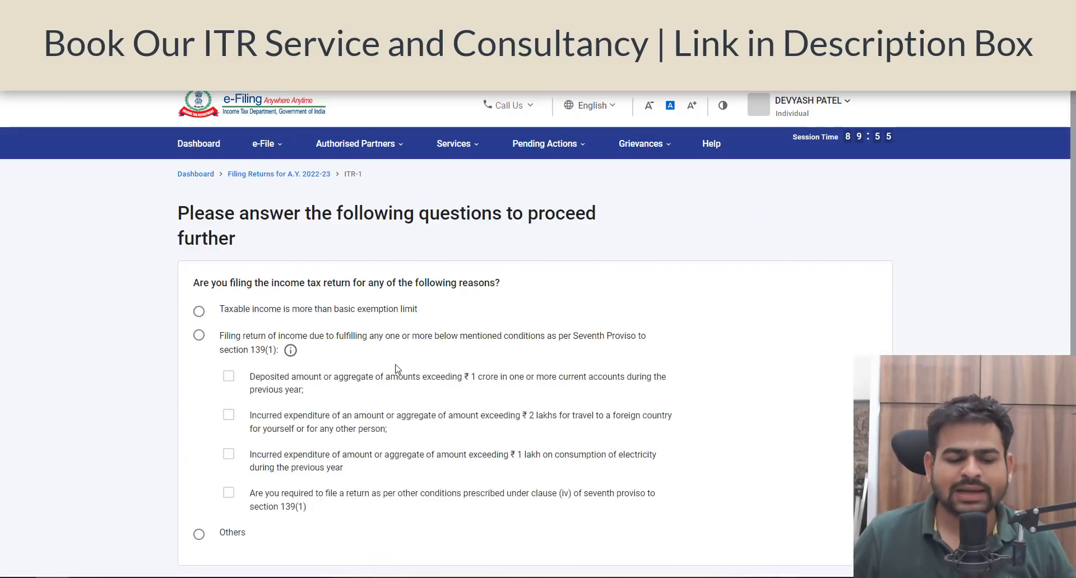
scroll(225, 331, down, 3)
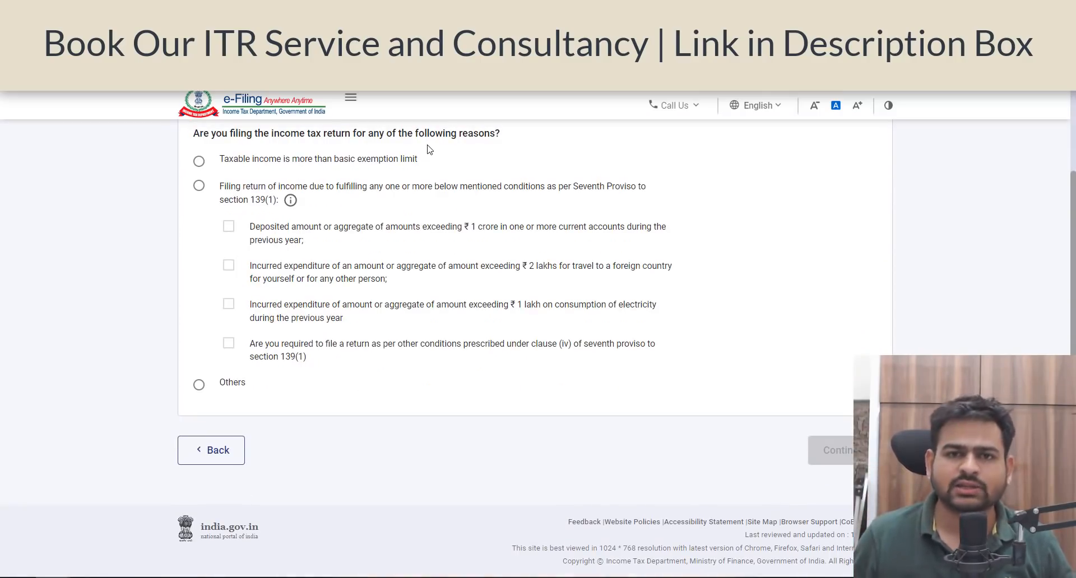
click(200, 385)
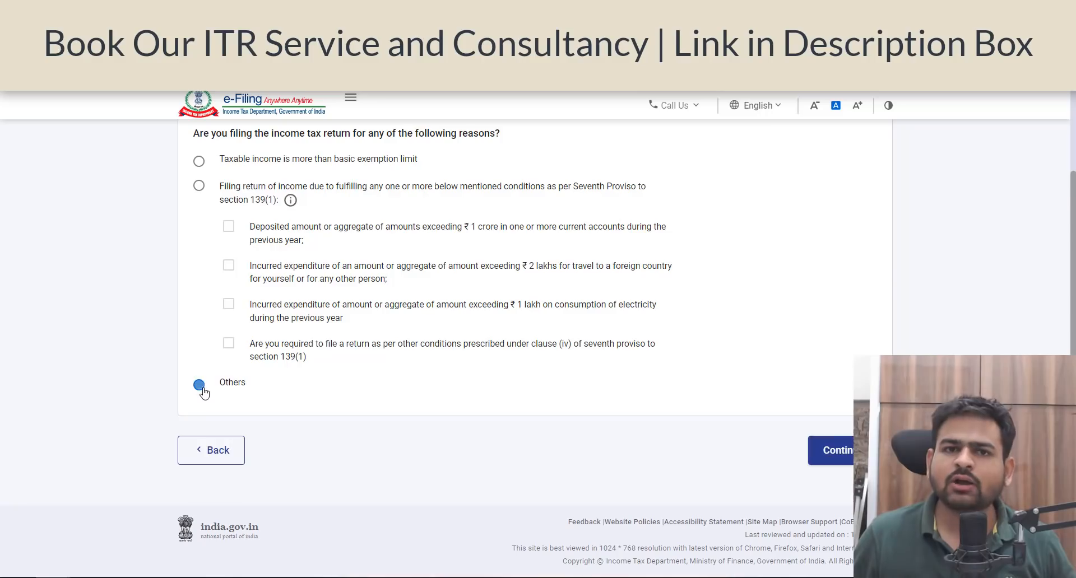
click(832, 450)
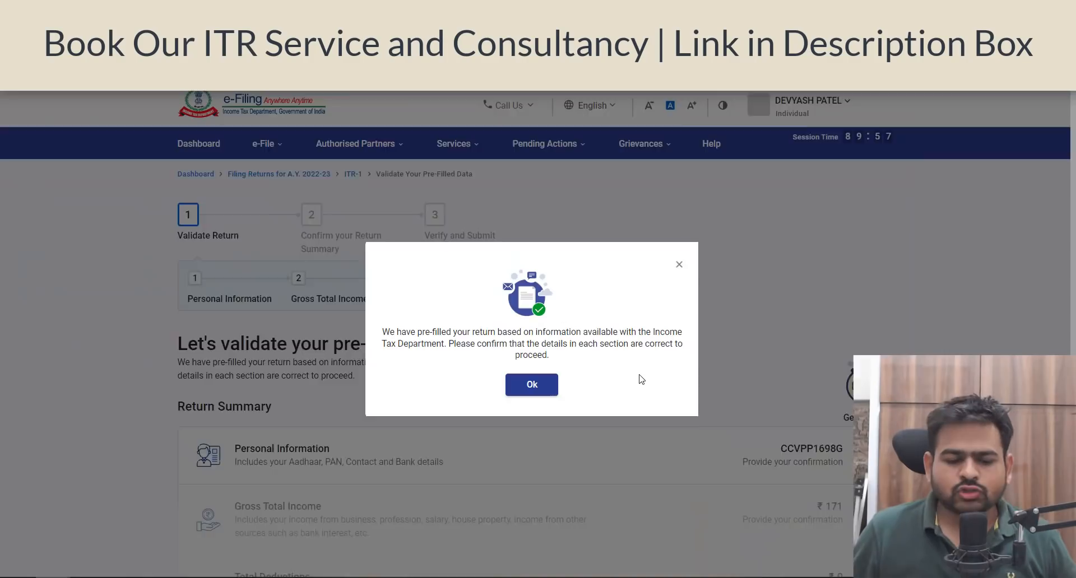
scroll(617, 382, down, 4)
click(554, 396)
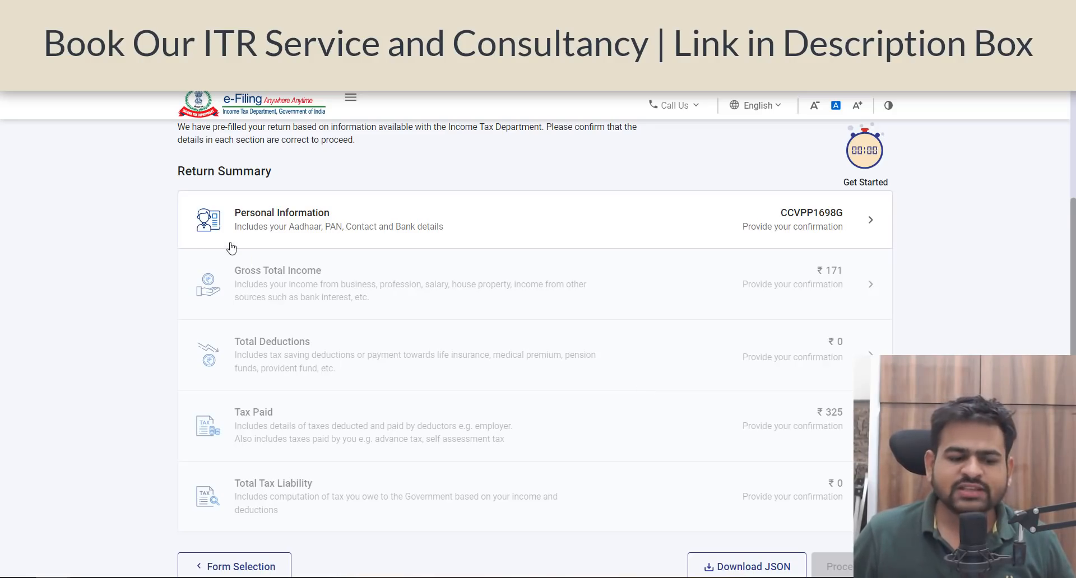
Step: In Personal Information, set Nature of Employment to Others and answer No to opting for the new tax regime u/s 115BAC
click(375, 233)
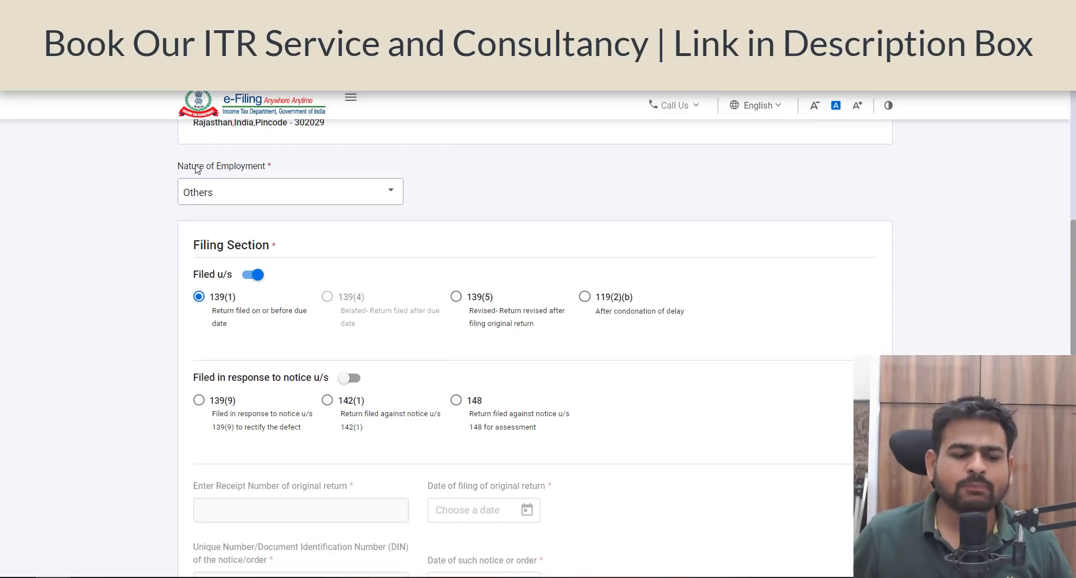
click(302, 202)
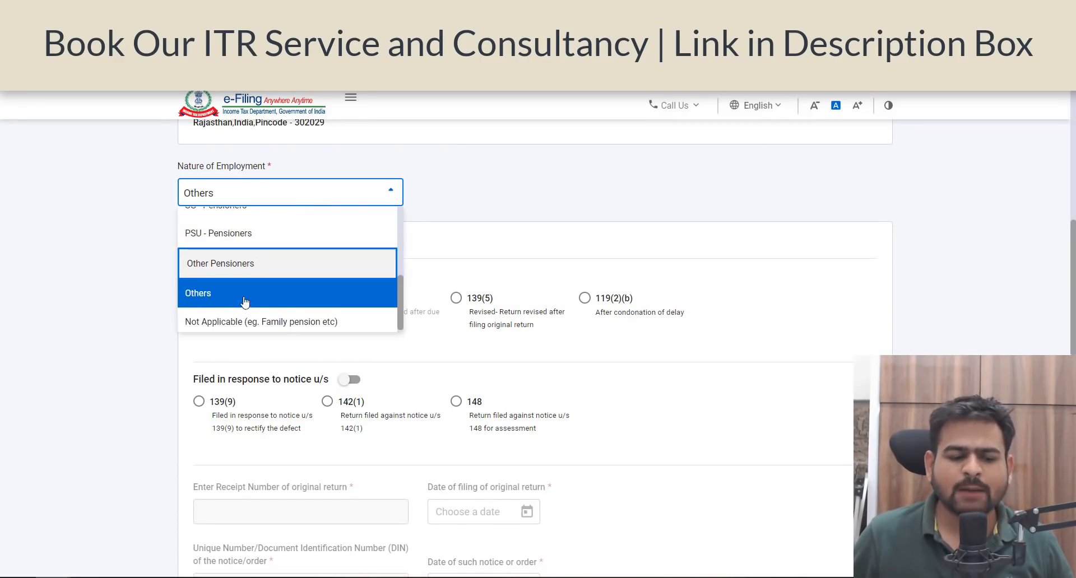
click(250, 299)
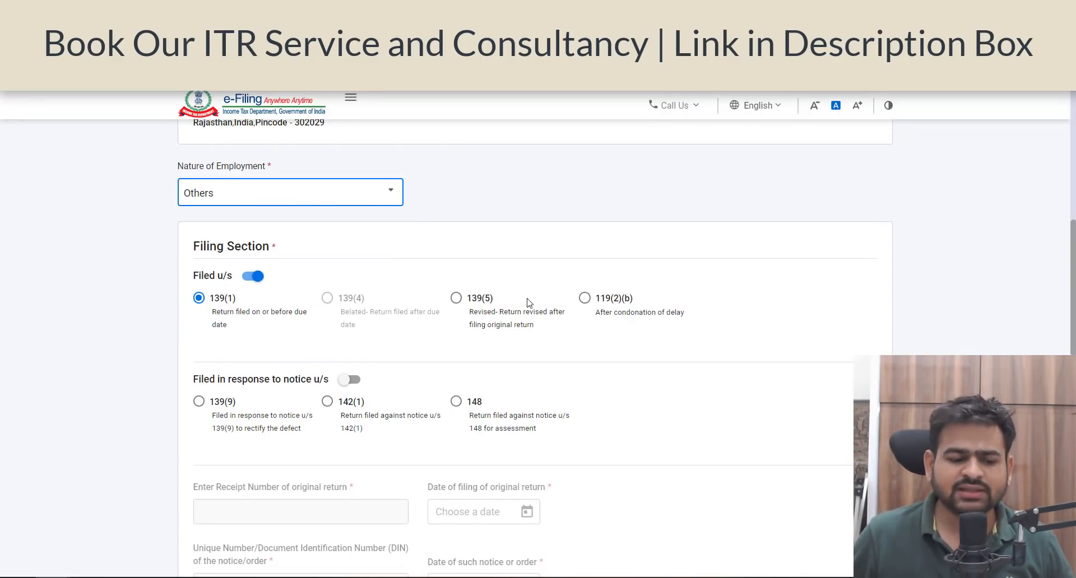
scroll(413, 329, down, 7)
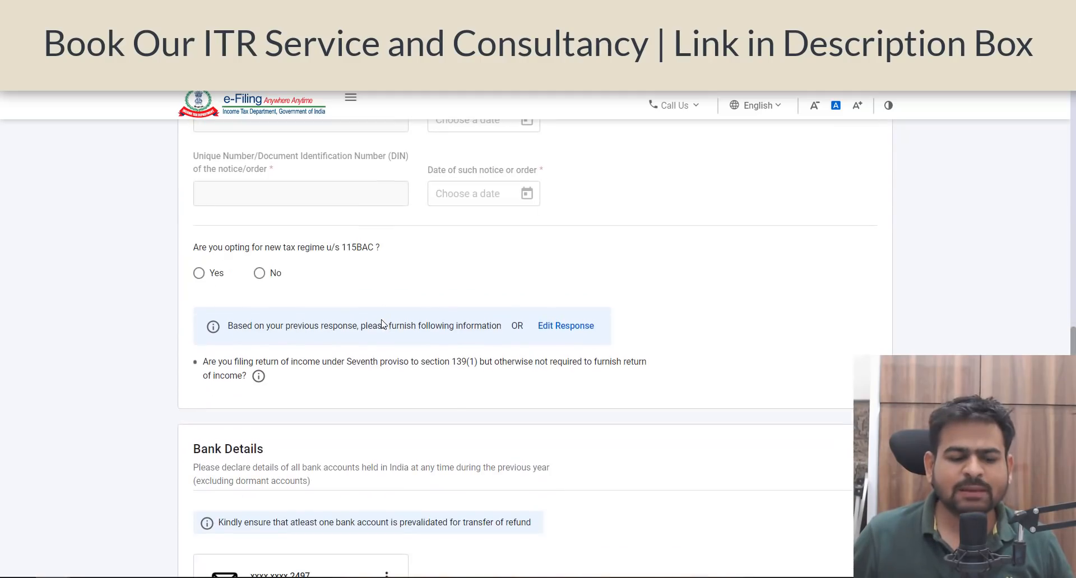
drag(224, 249, 338, 252)
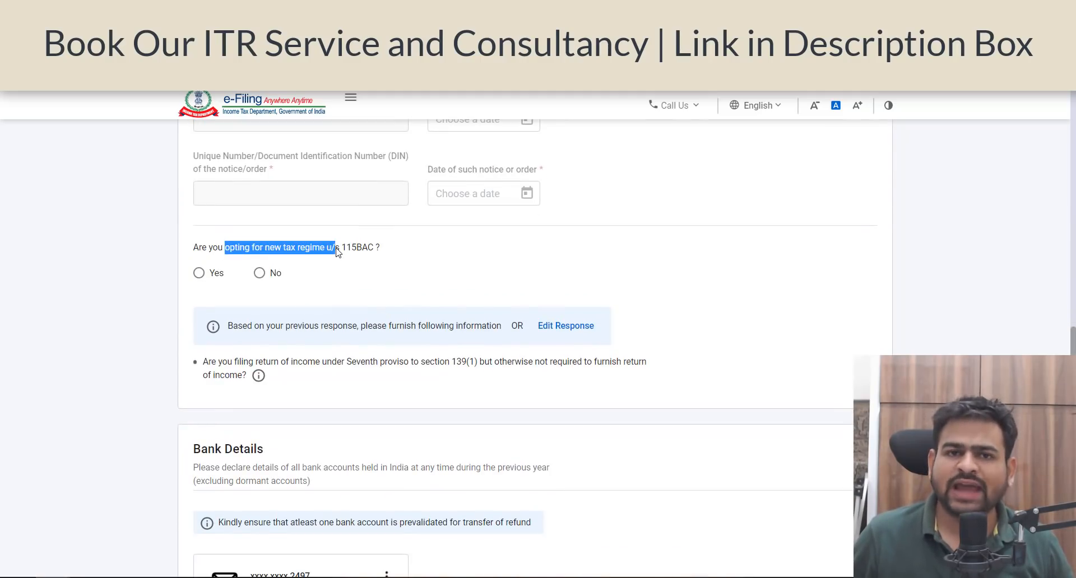
click(259, 273)
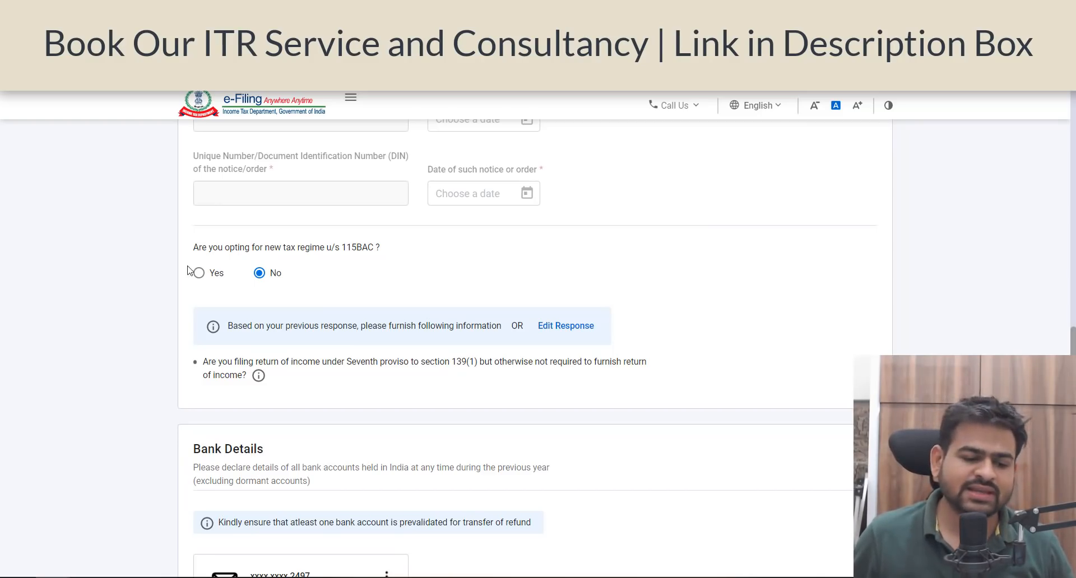
Step: Check the bank account selected for refund under Bank Details and confirm the Personal Information section
scroll(199, 269, down, 5)
drag(193, 147, 260, 151)
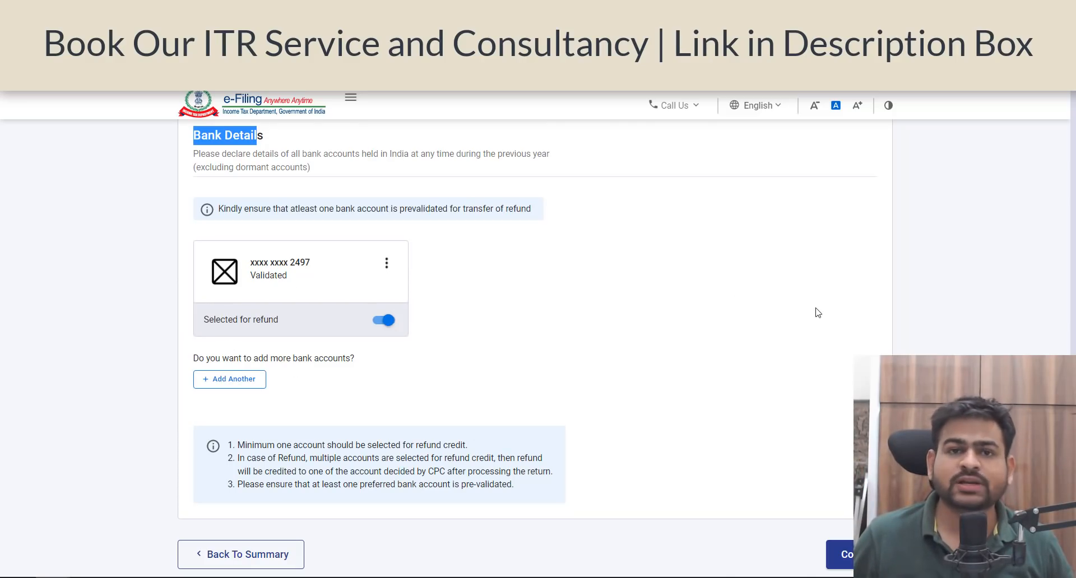
scroll(711, 325, down, 1)
scroll(725, 345, down, 1)
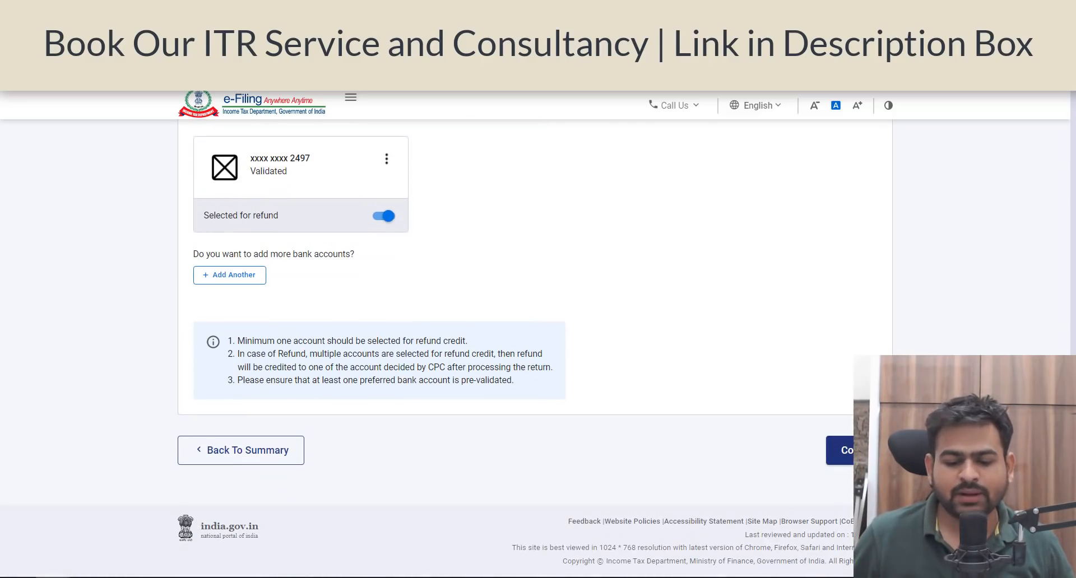
click(840, 450)
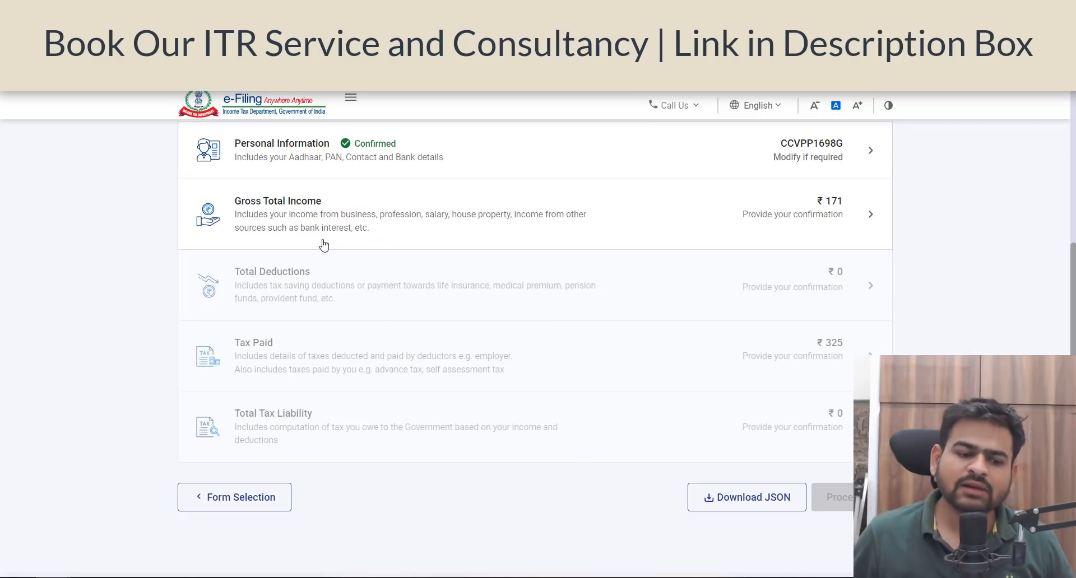
Step: Open the Gross Total Income section and move past the salary exemption questions to the income source details
click(592, 218)
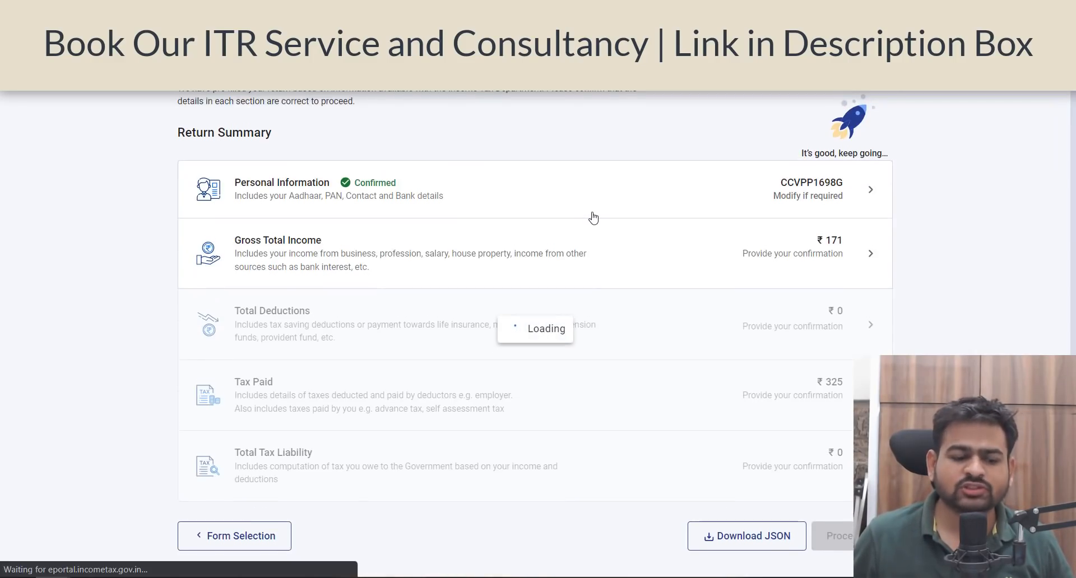
scroll(595, 218, down, 3)
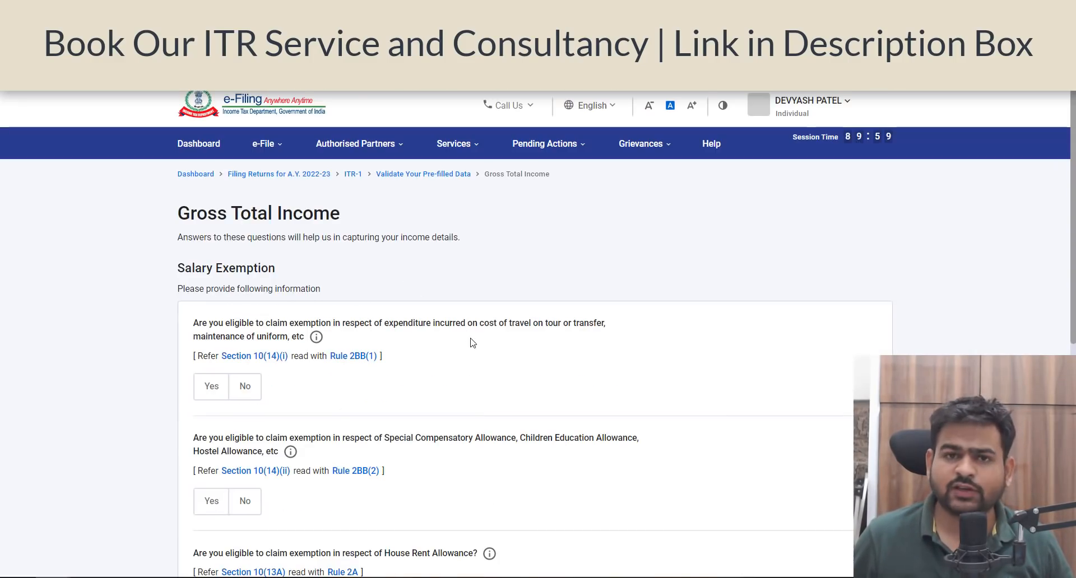
scroll(470, 343, down, 8)
click(323, 430)
click(524, 397)
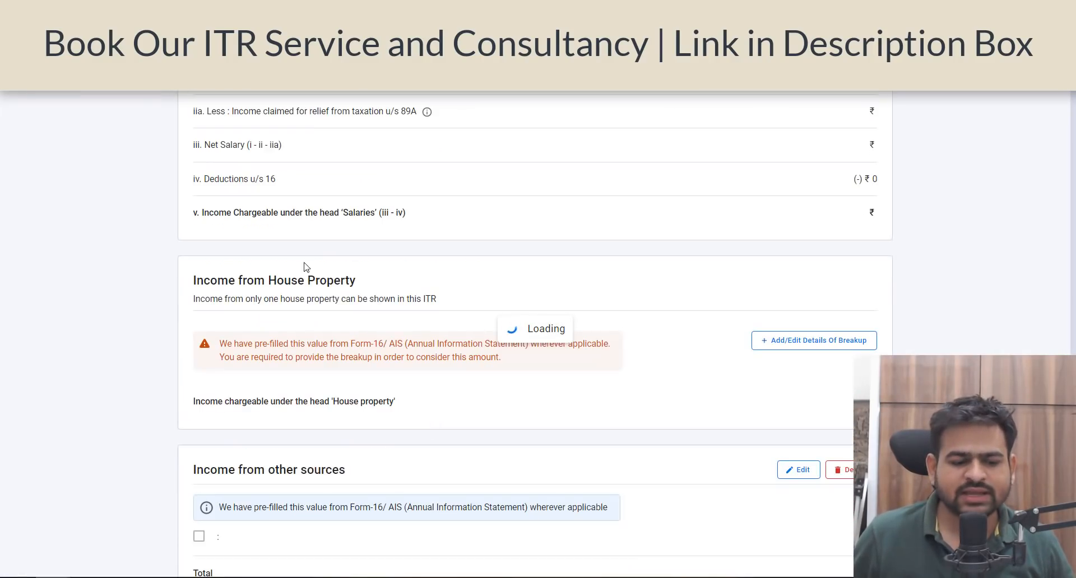
Step: Check the pre-filled income sources, edit Income from Salary and set Salary as per section 17(1) to 2,40,000
scroll(285, 431, down, 12)
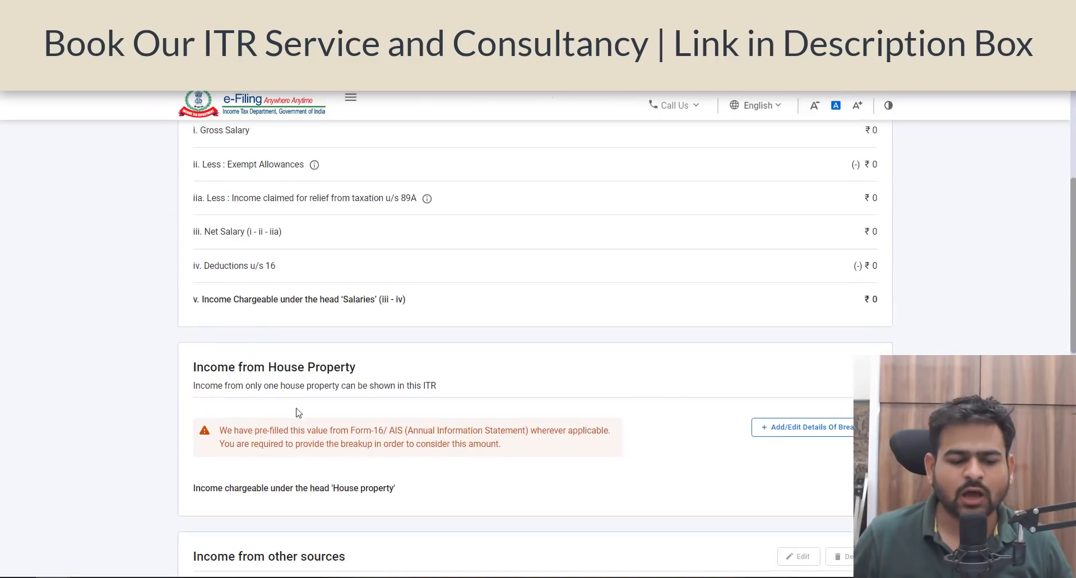
scroll(336, 263, down, 4)
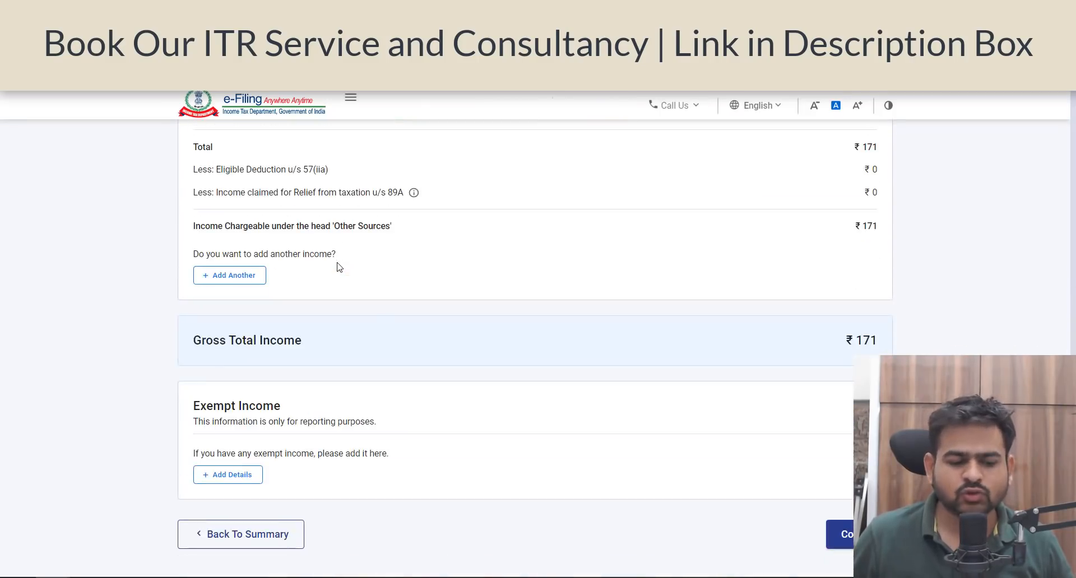
scroll(601, 355, up, 2)
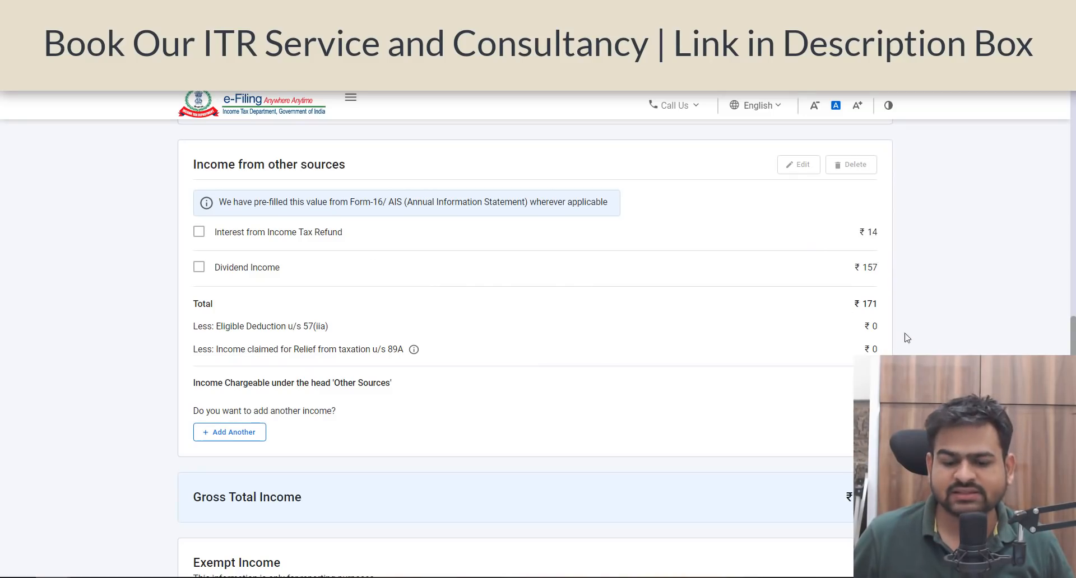
scroll(700, 390, up, 15)
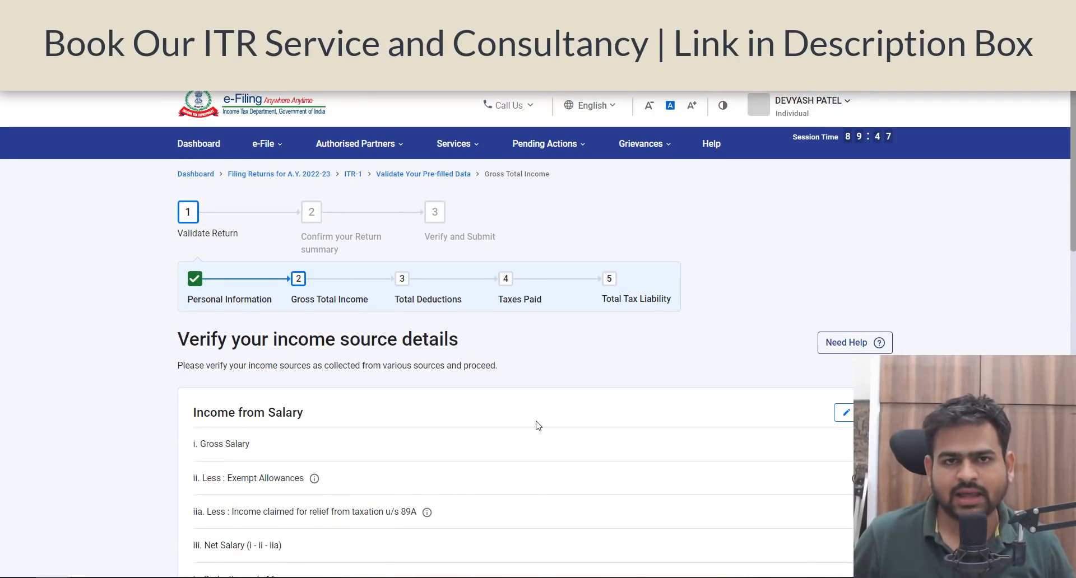
scroll(538, 426, down, 4)
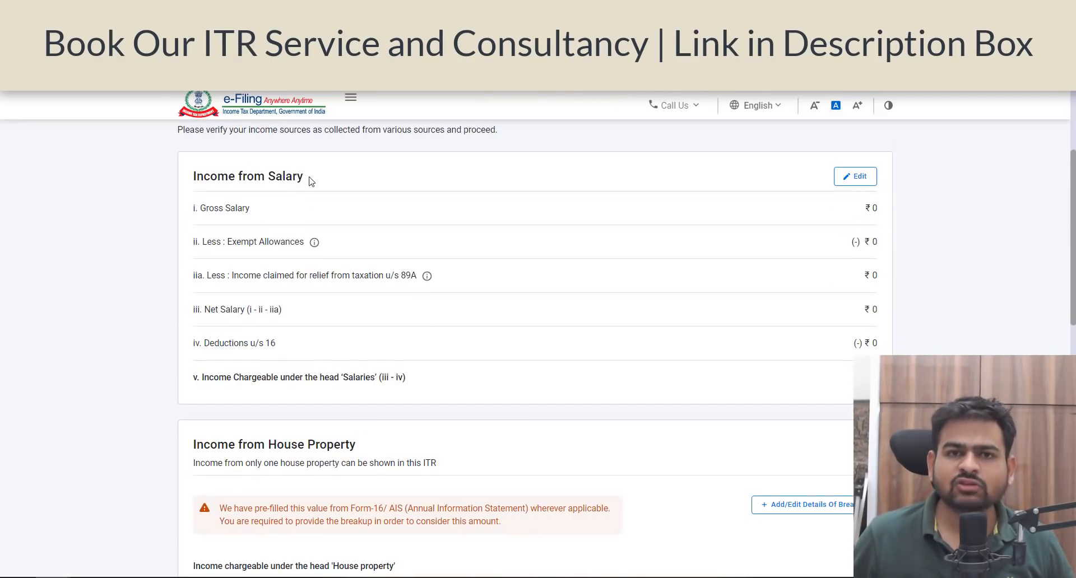
click(867, 184)
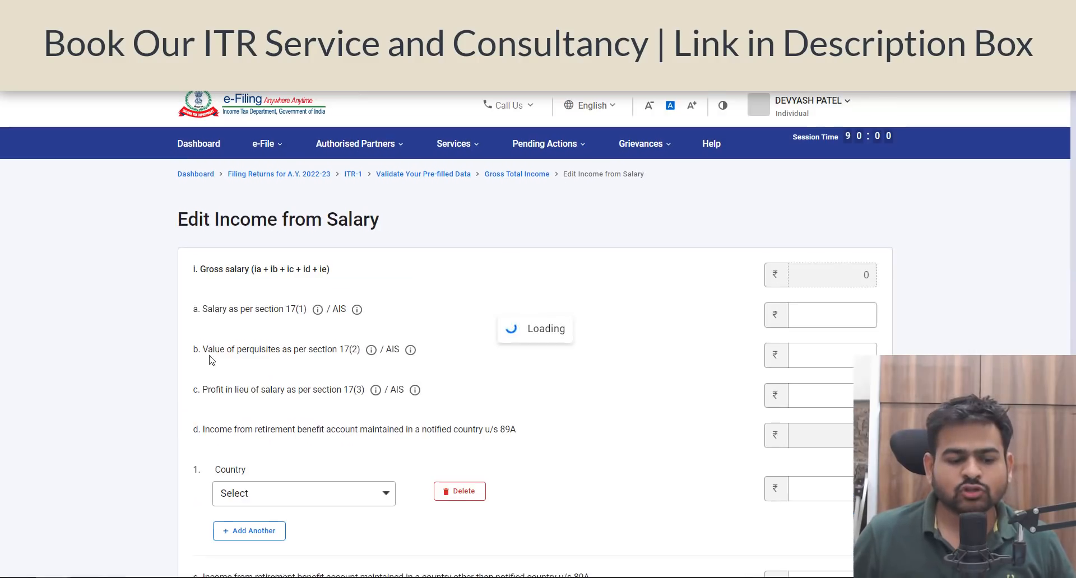
drag(208, 308, 276, 323)
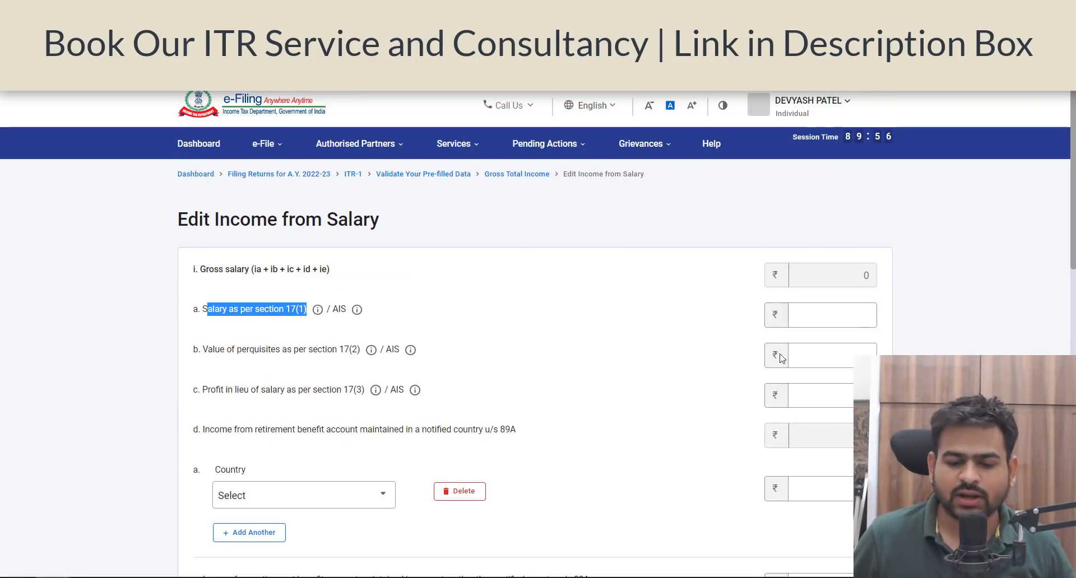
click(827, 315)
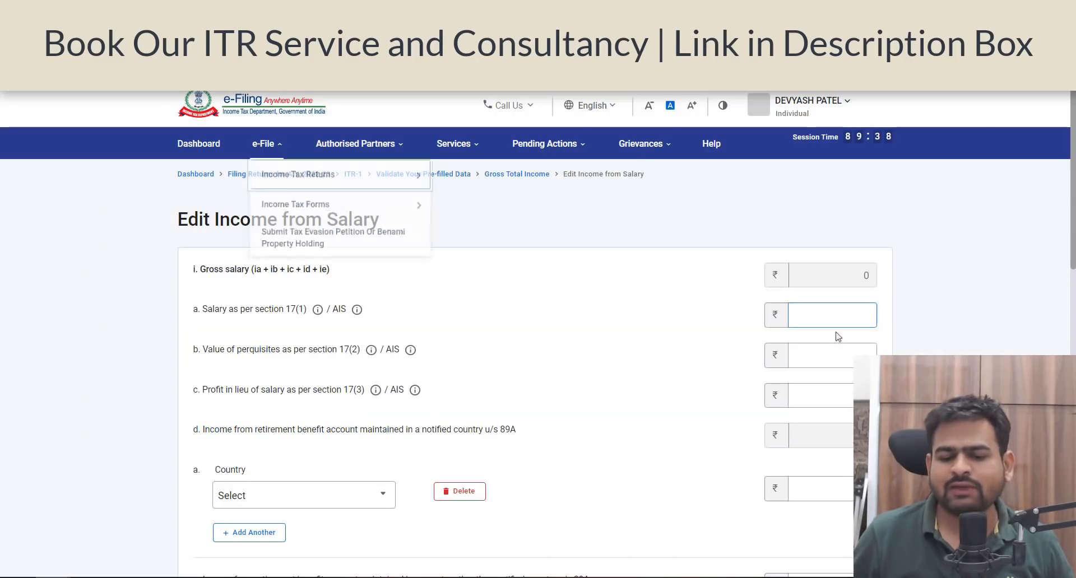
double_click(849, 310)
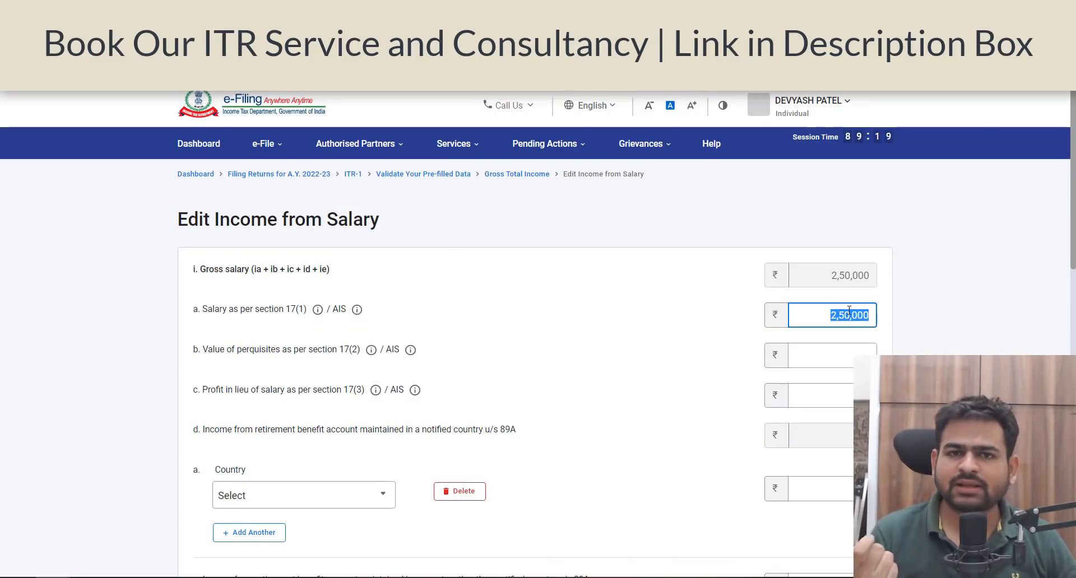
text(240000)
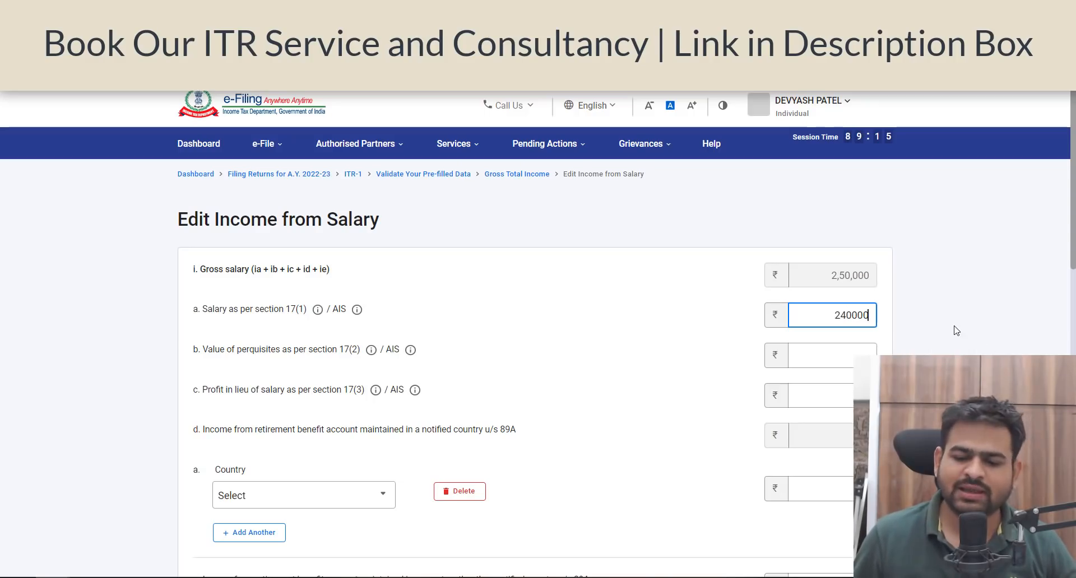
click(512, 339)
Step: Review the perquisites, retirement benefit account and exempt allowances entries of the salary form
scroll(511, 338, down, 2)
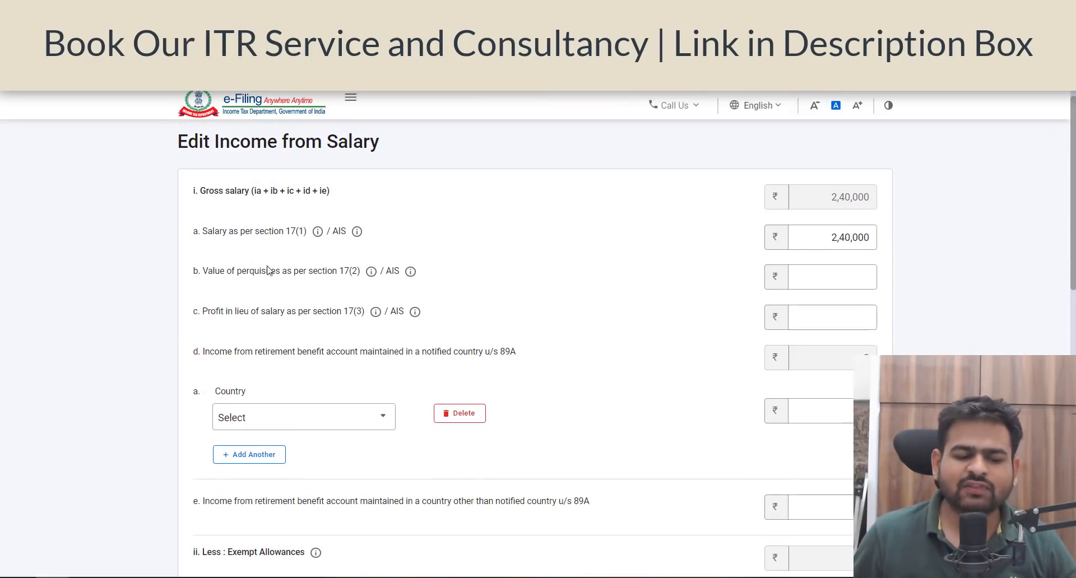
drag(246, 262, 323, 270)
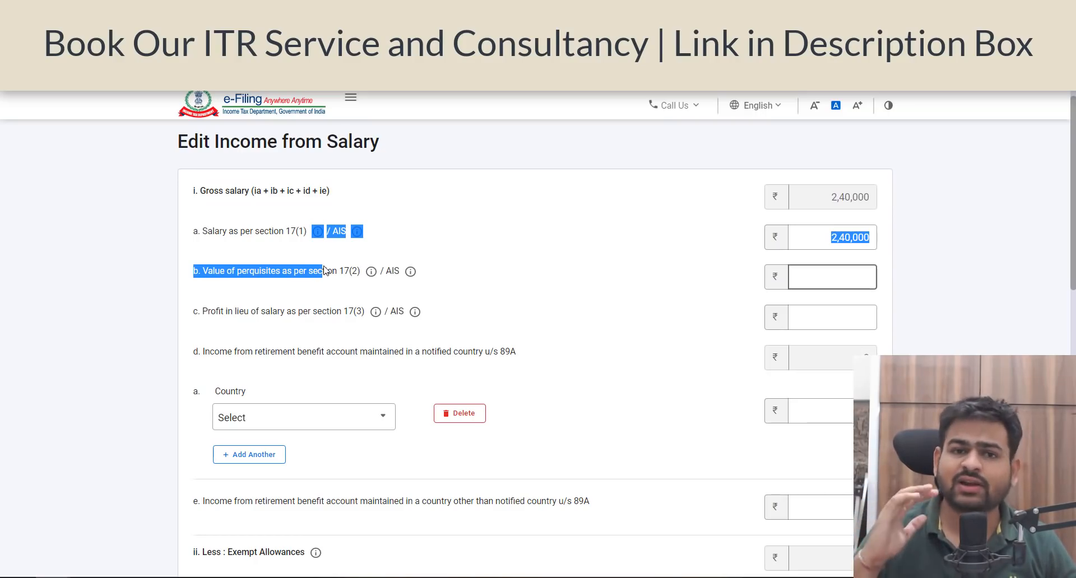
scroll(254, 204, down, 4)
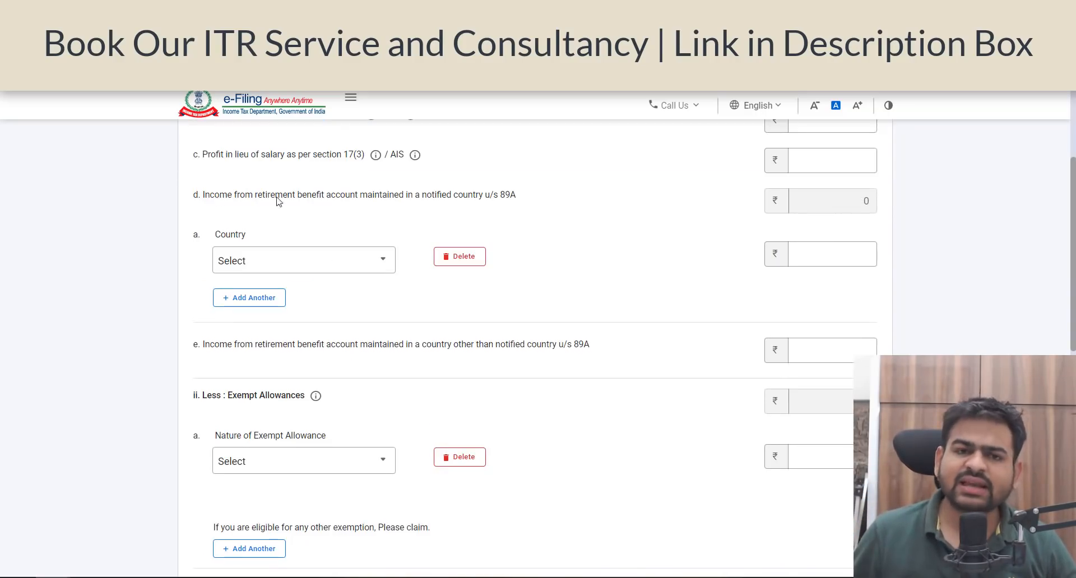
drag(215, 196, 388, 202)
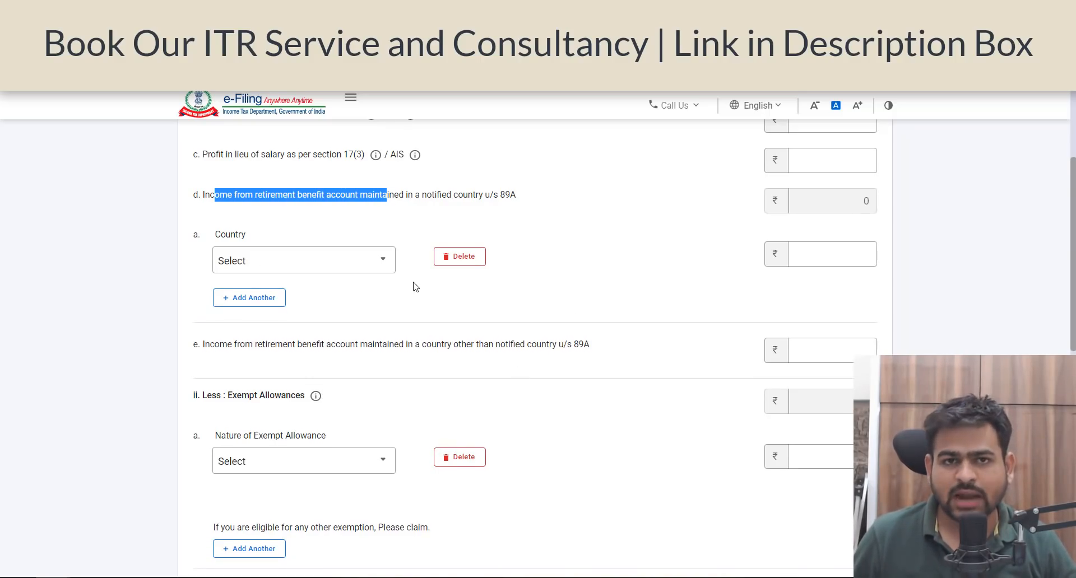
scroll(444, 288, down, 4)
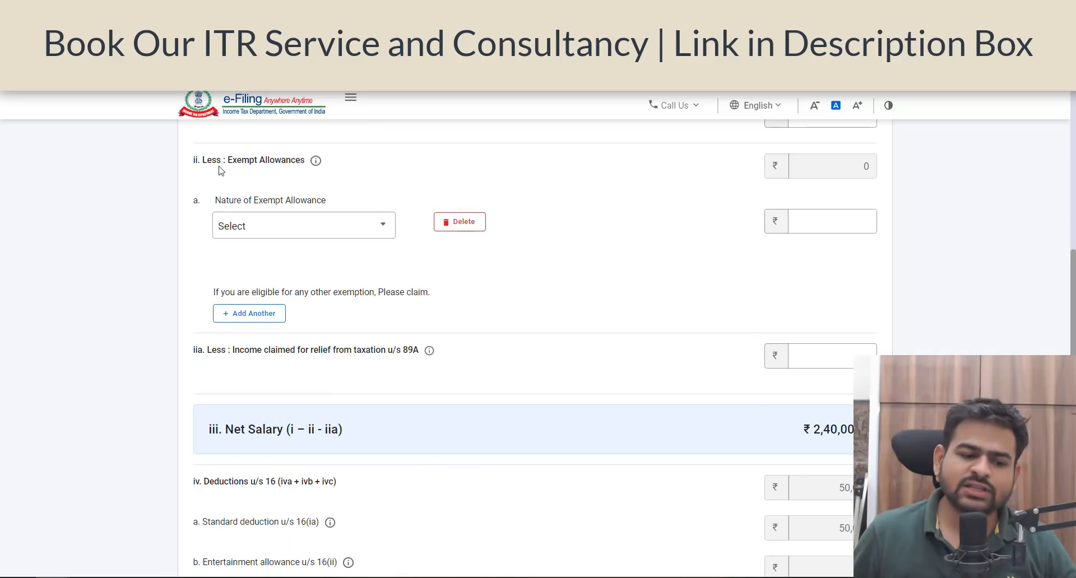
drag(220, 165, 283, 173)
Step: Try the house rent option, Sec 10(13A), as the Nature of Exempt Allowance
click(279, 227)
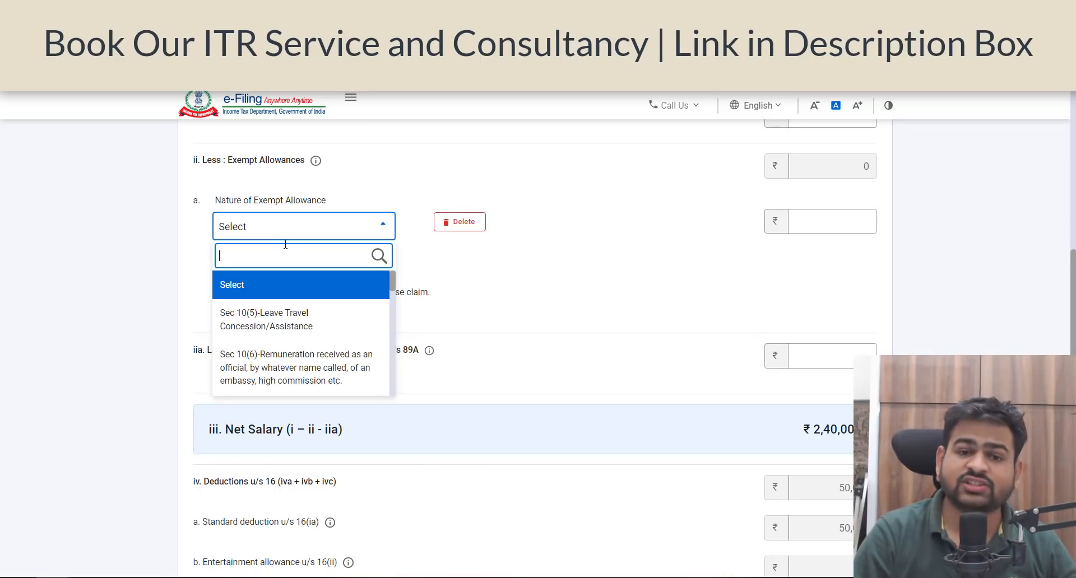
text(hra)
key(BackSpace)
key(BackSpace)
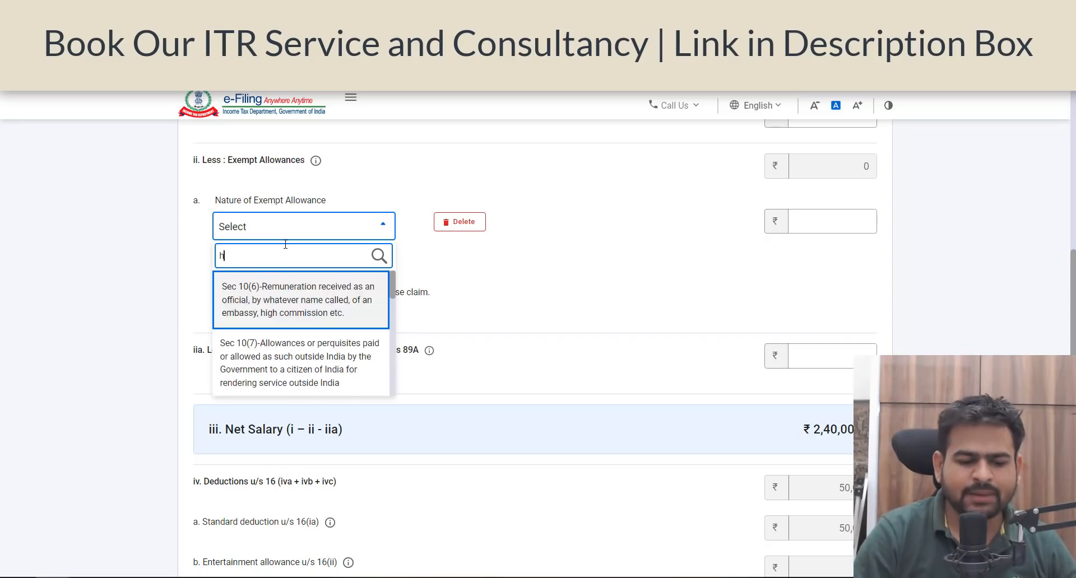
text(ouse)
click(332, 313)
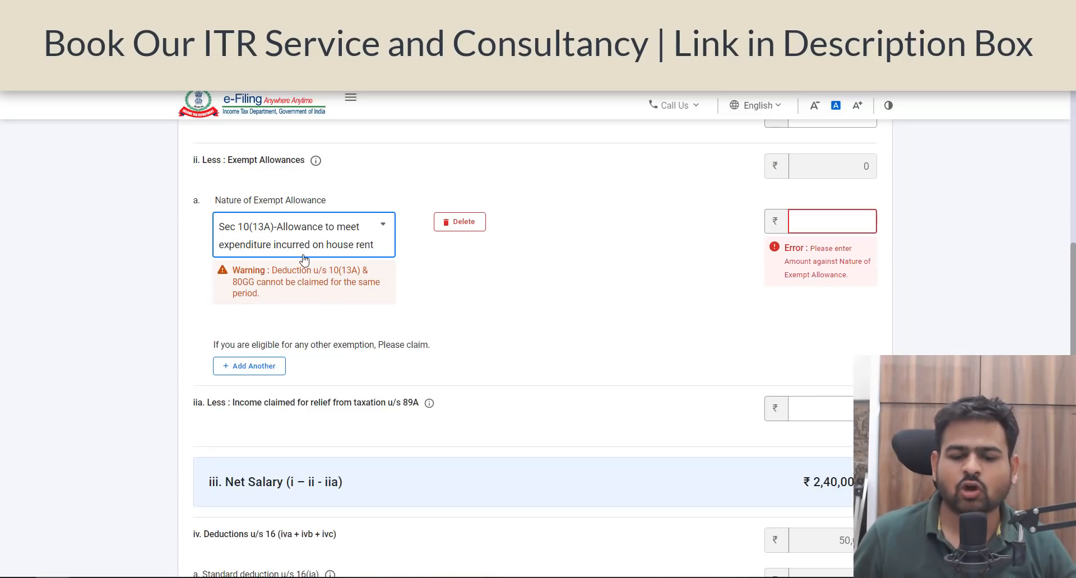
click(860, 224)
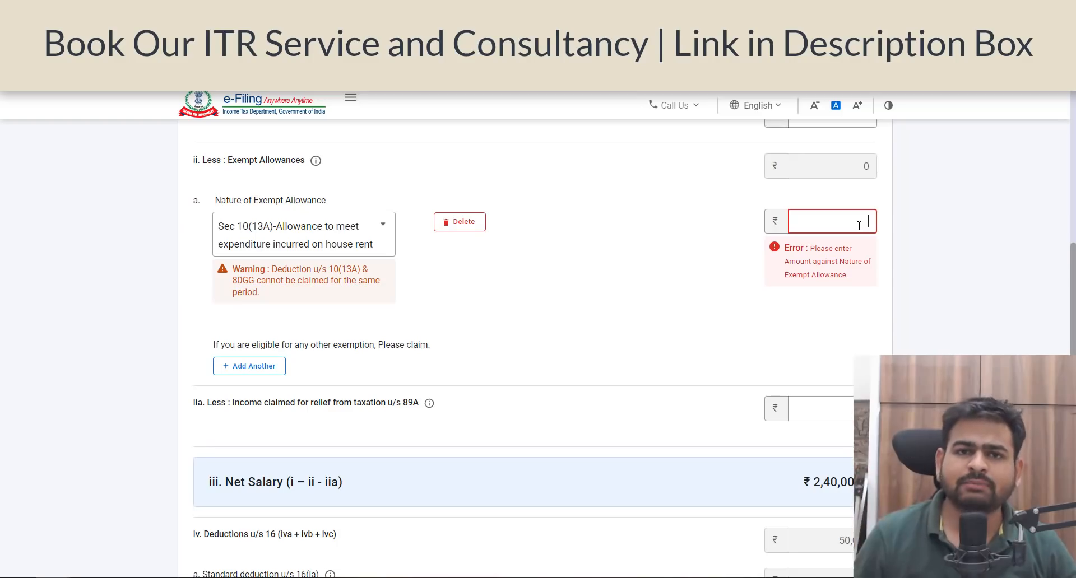
Step: Set the Nature of Exempt Allowance to Any Other and give the description "as per form 16"
click(300, 236)
text(any)
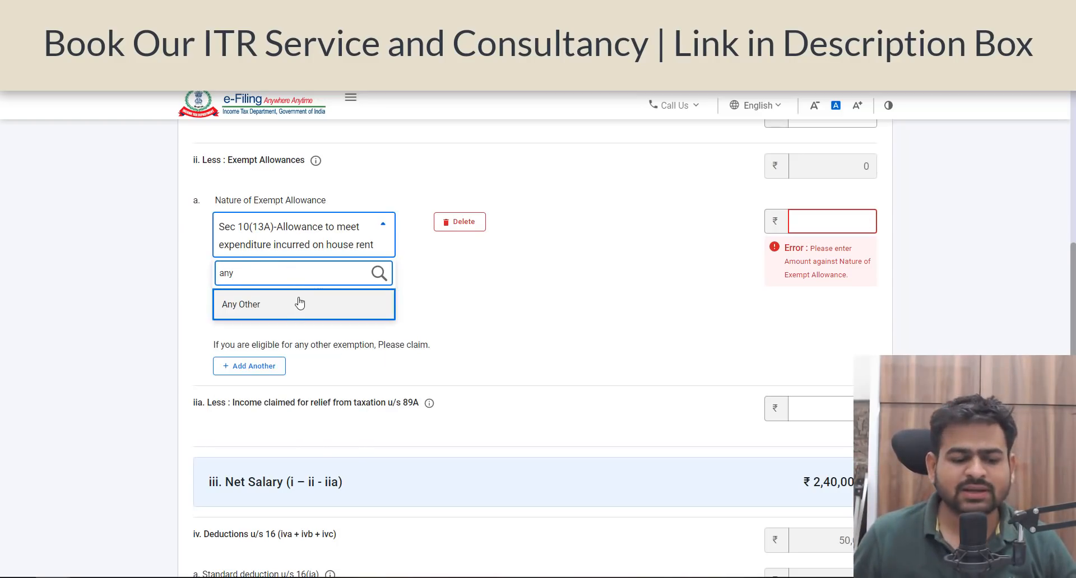
click(300, 303)
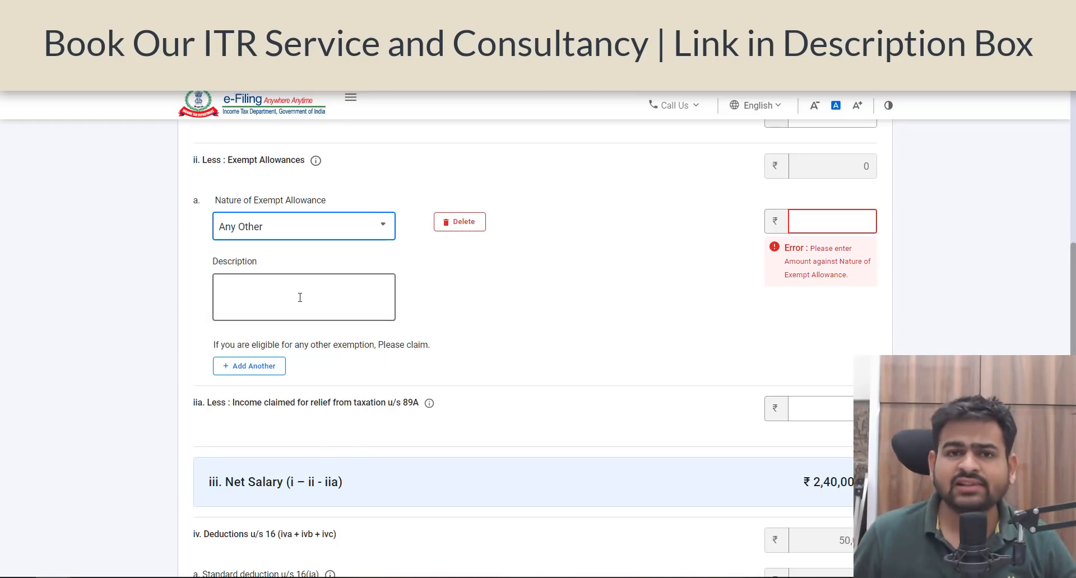
click(275, 292)
text(as per form)
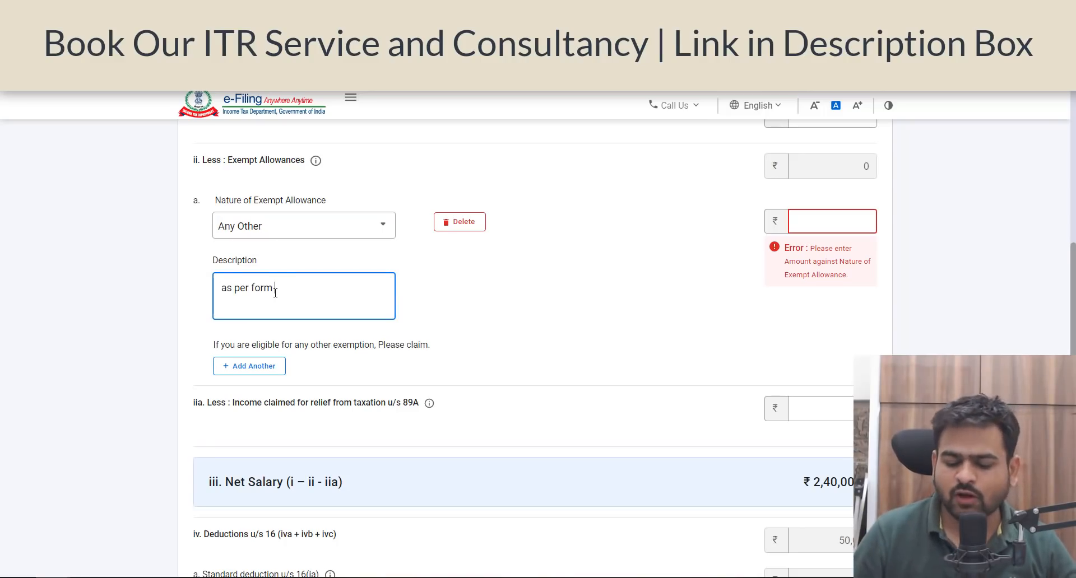
click(828, 222)
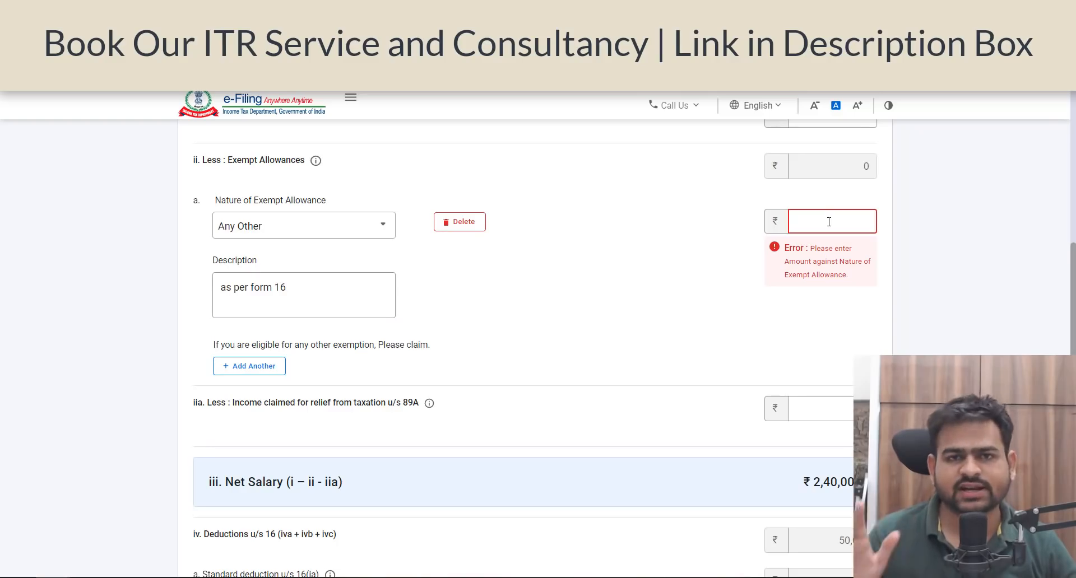
Step: Check the standard deduction and professional tax under Deductions u/s 16 and save the salary details
scroll(444, 336, down, 7)
drag(202, 194, 301, 197)
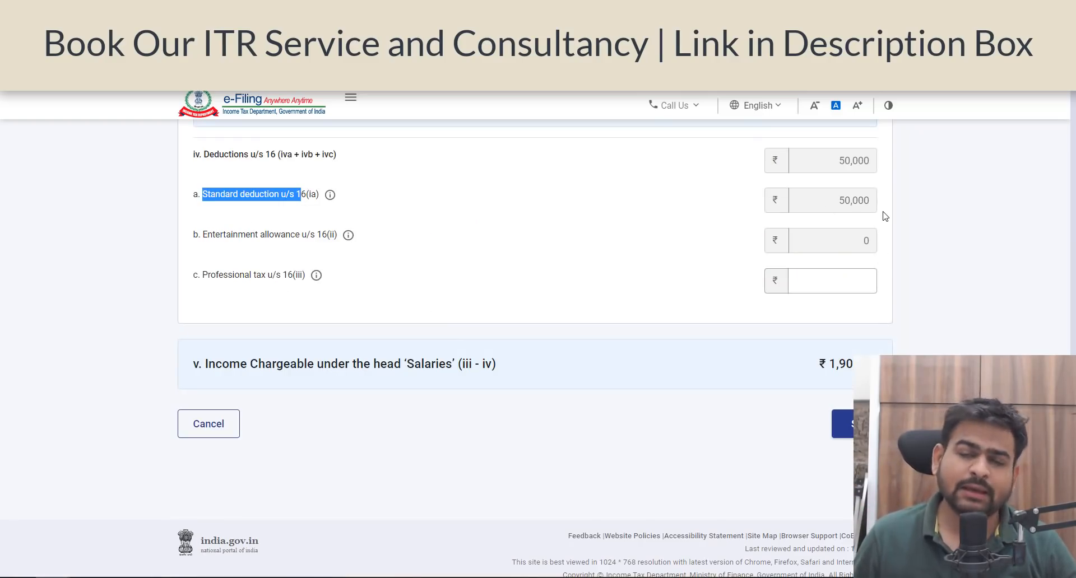
drag(223, 275, 259, 291)
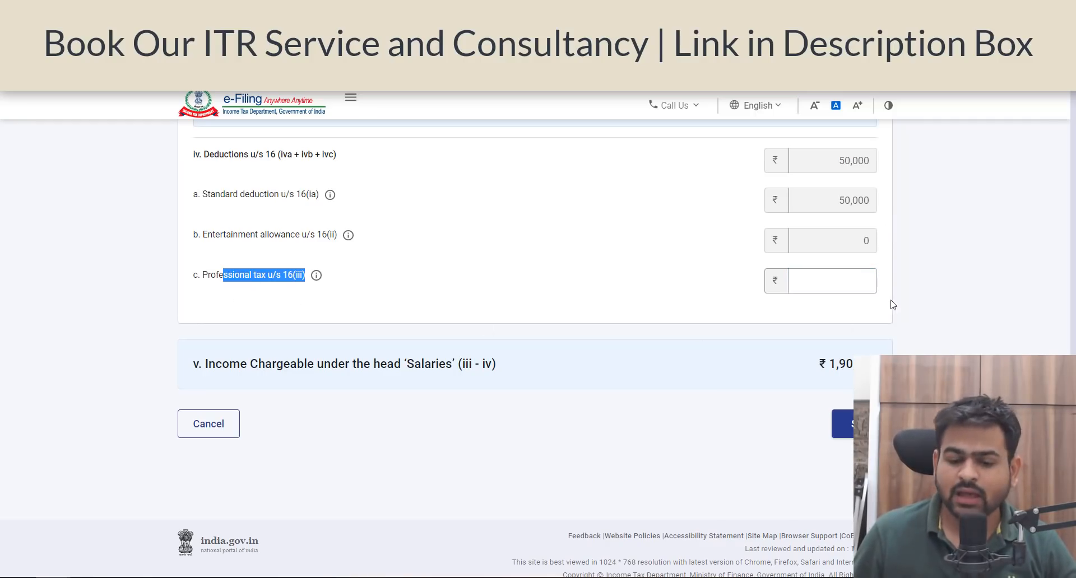
click(844, 289)
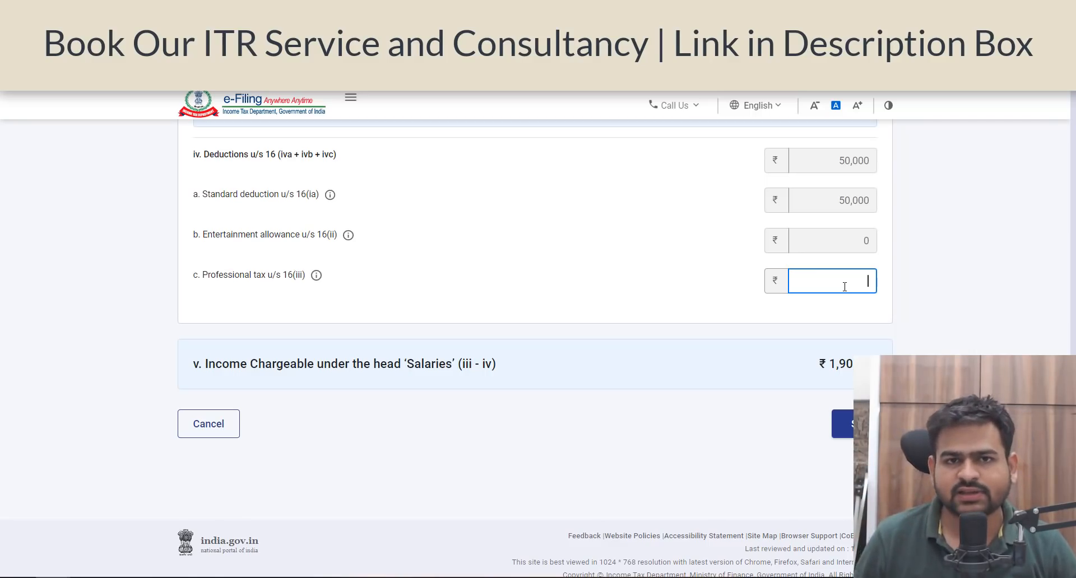
scroll(450, 368, down, 5)
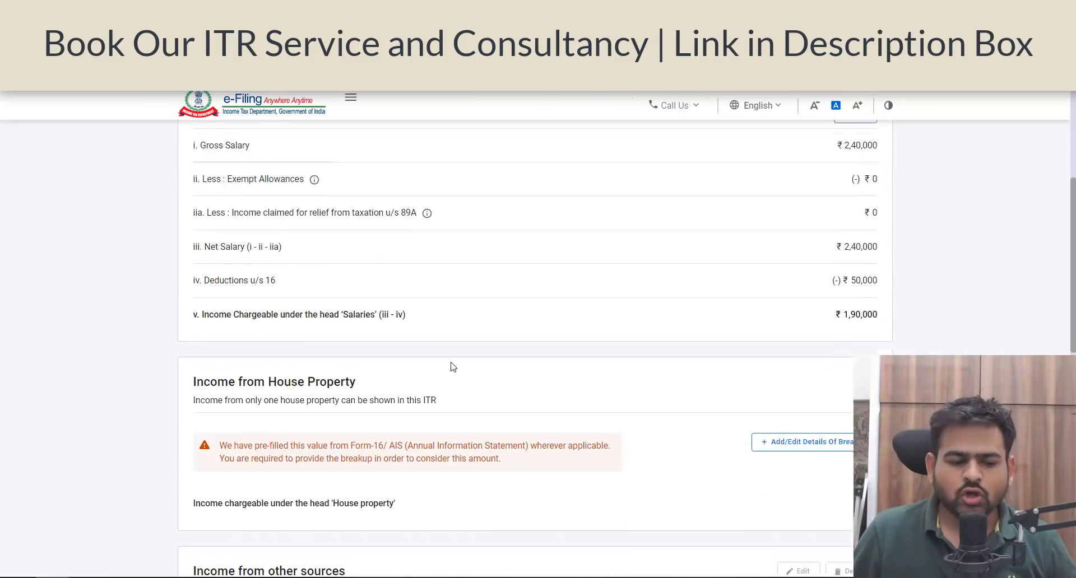
Step: Open the breakup details of Income from House Property for entry
scroll(450, 368, up, 4)
scroll(173, 342, down, 7)
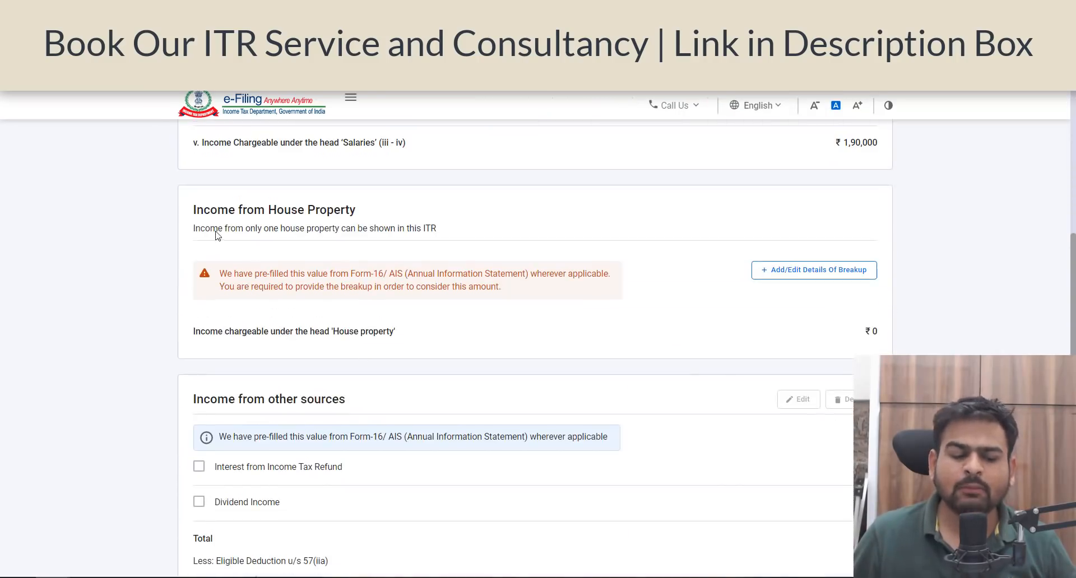
click(793, 273)
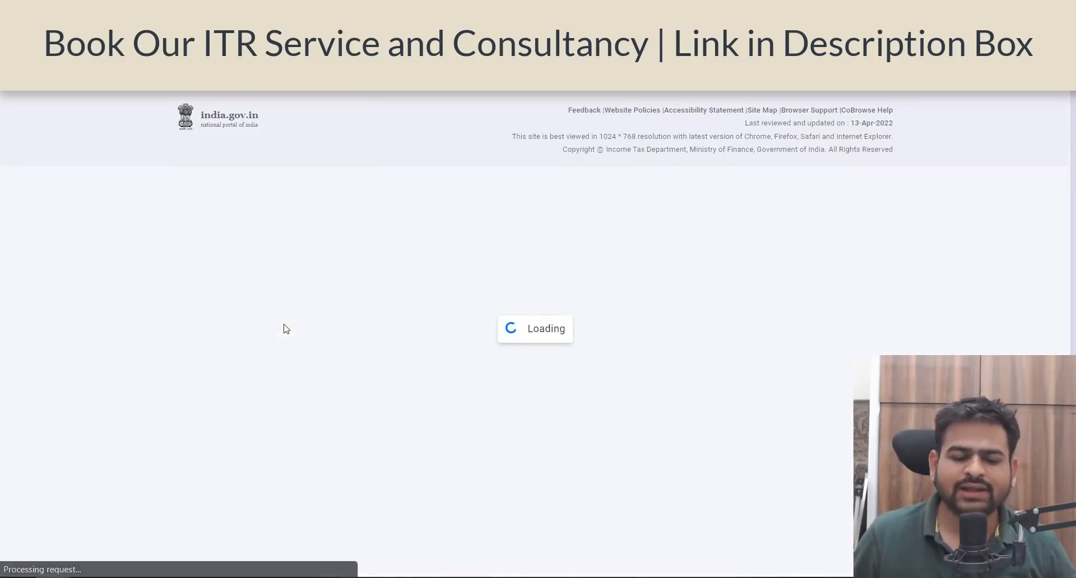
Step: Try Let Out as the Type of House Property and go to its gross rent entry
click(334, 344)
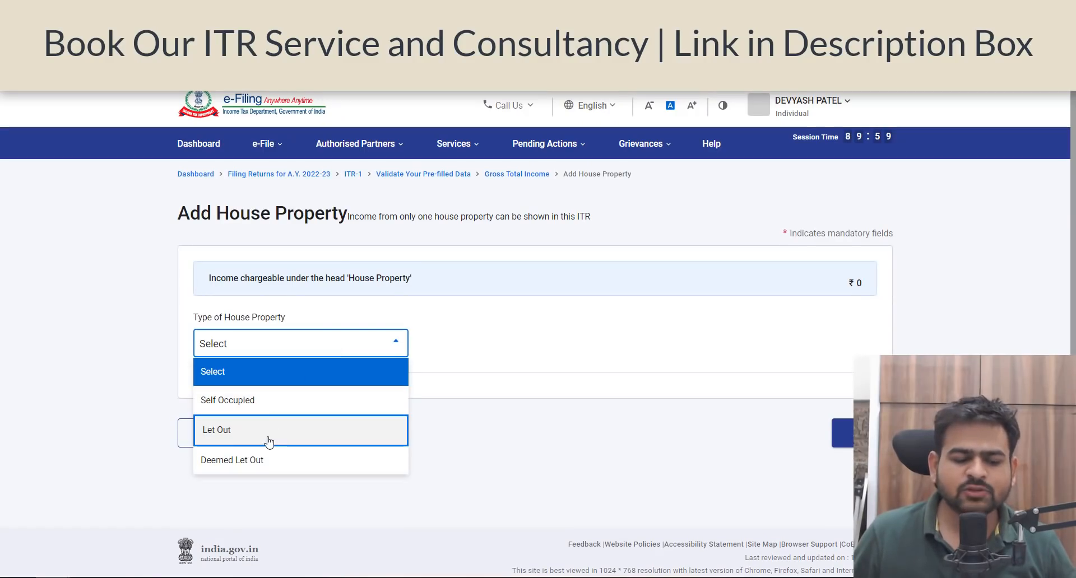
key(Return)
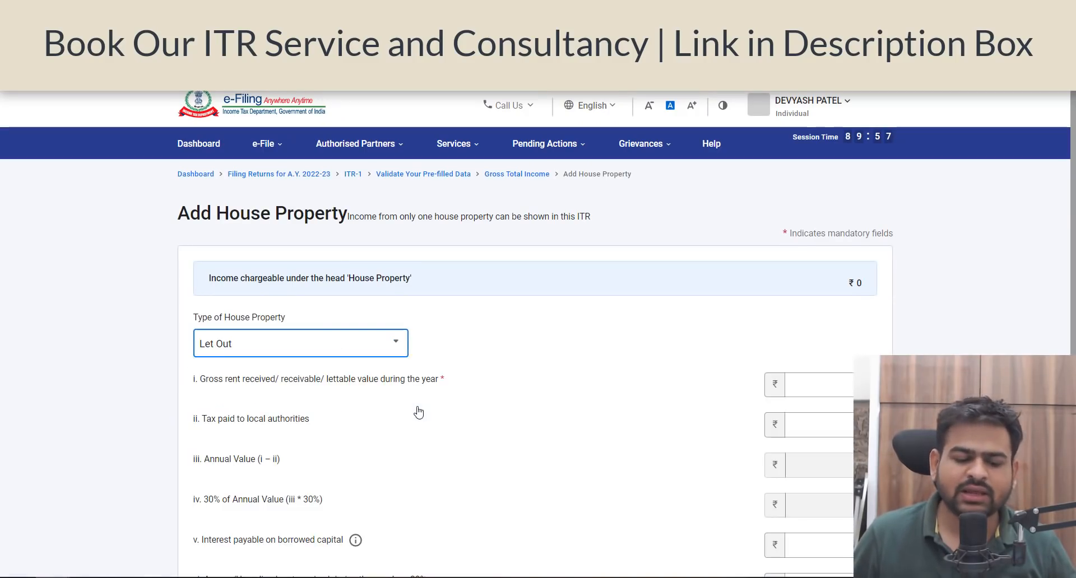
scroll(419, 412, down, 1)
scroll(394, 354, down, 1)
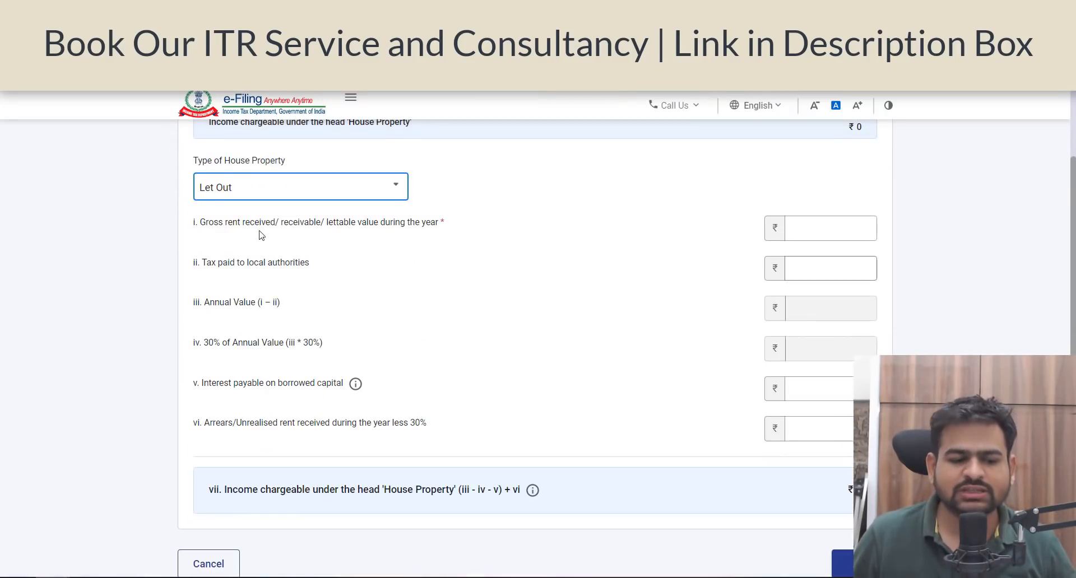
click(820, 229)
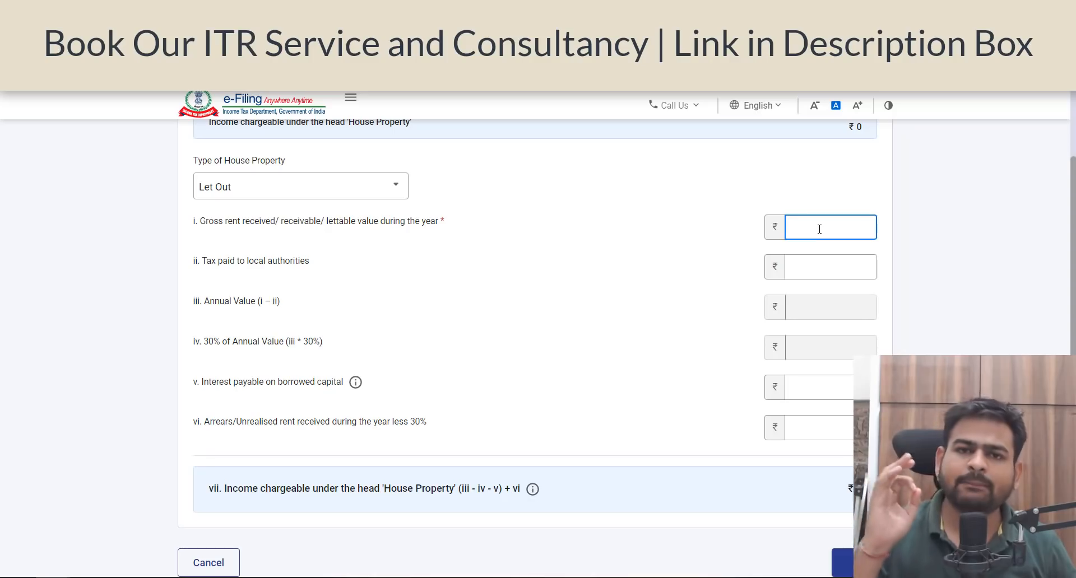
Step: Set the Type of House Property to Self Occupied, enter 20,000 as interest payable on borrowed capital and save
click(303, 196)
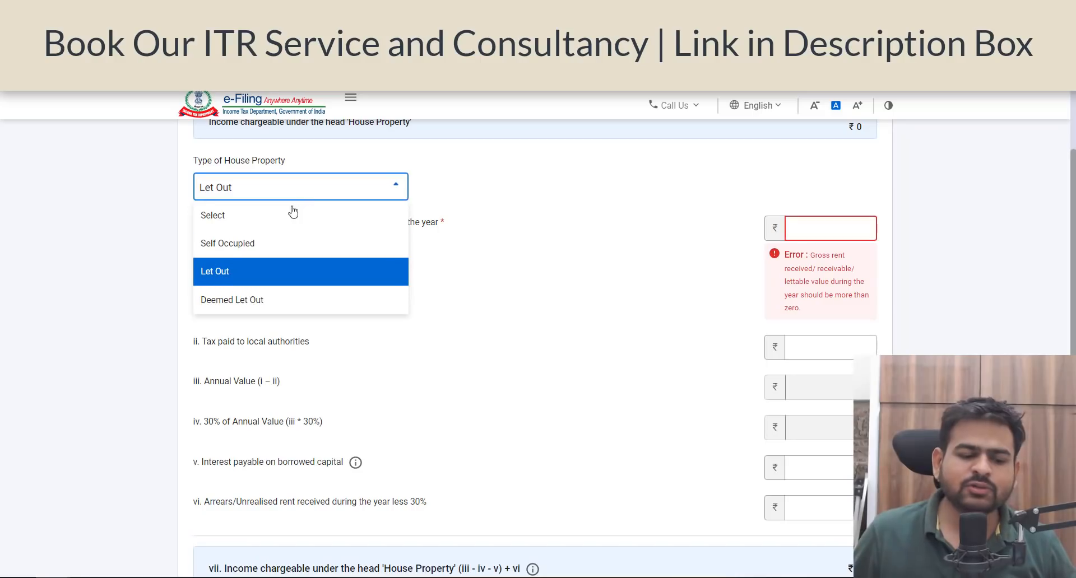
click(255, 253)
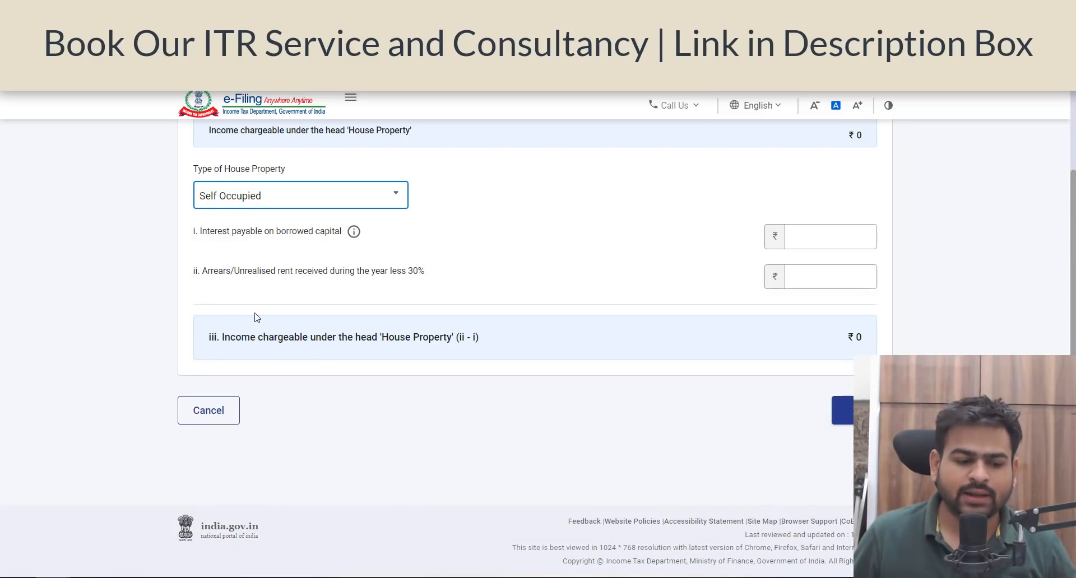
click(215, 241)
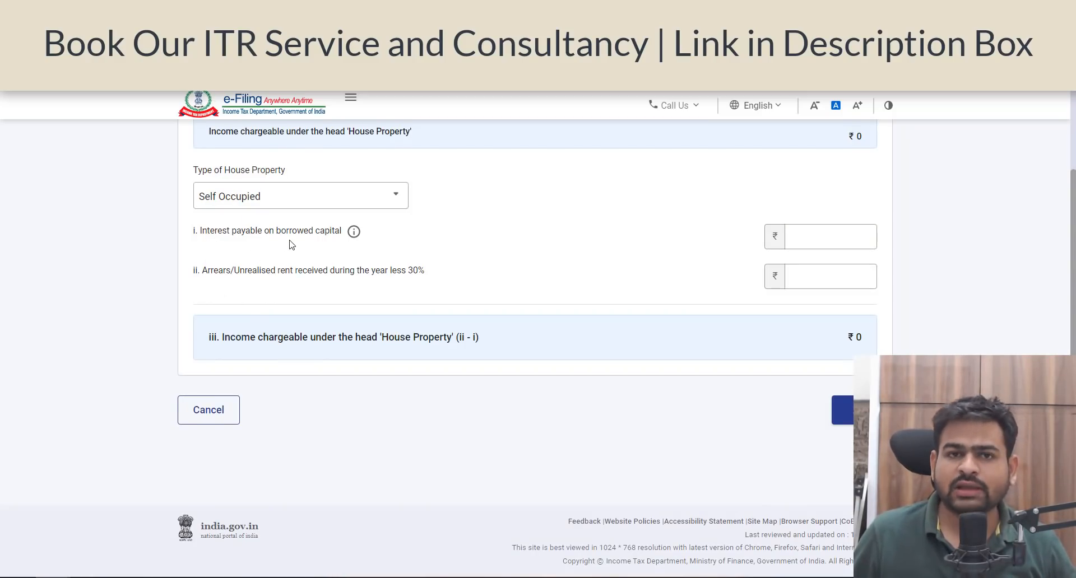
click(863, 237)
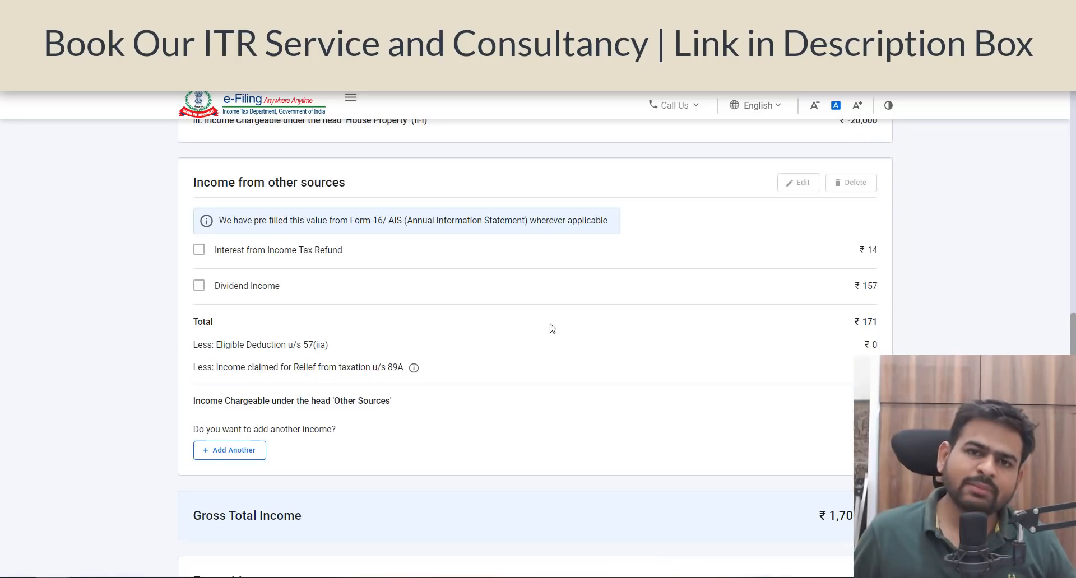
Step: Review the pre-filled interest and dividend entries under Income from other sources and the option to add another income
scroll(360, 269, up, 3)
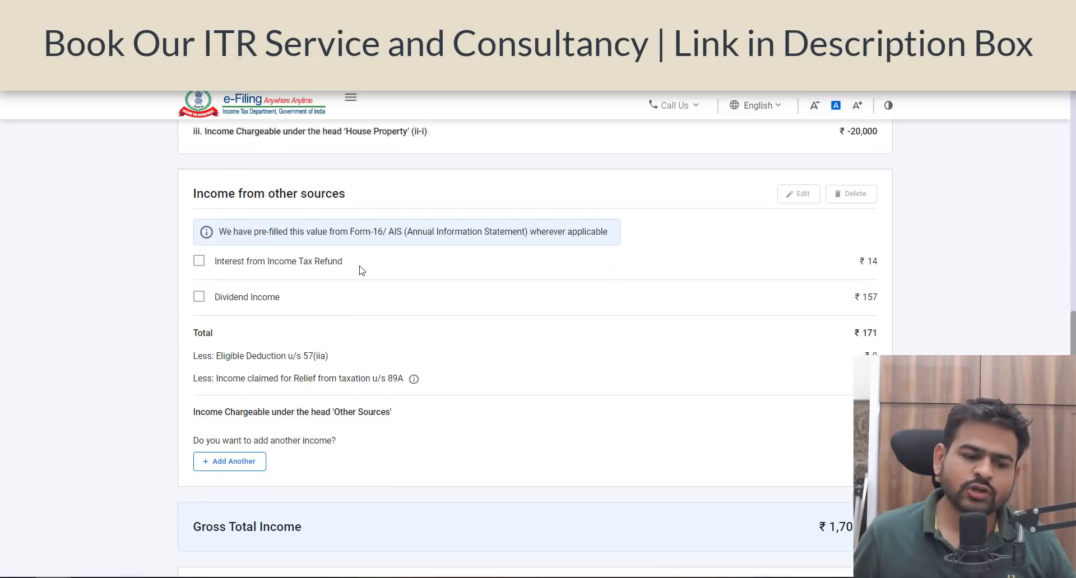
drag(229, 348, 349, 339)
click(405, 344)
scroll(485, 401, down, 3)
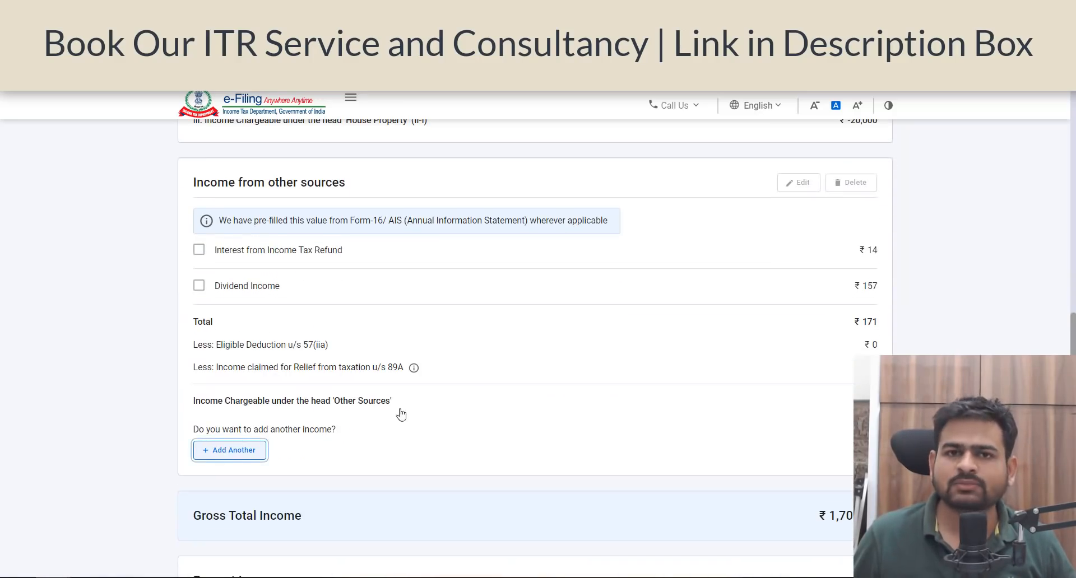
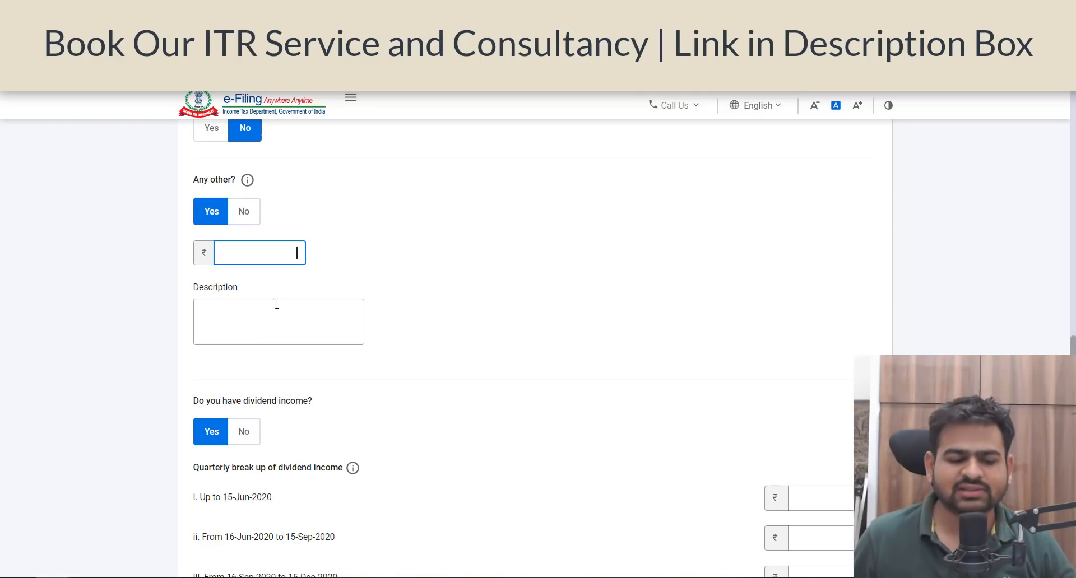
Step: Declare 50,000 as any other income with the description "other income" and confirm the Gross Total Income section
click(271, 320)
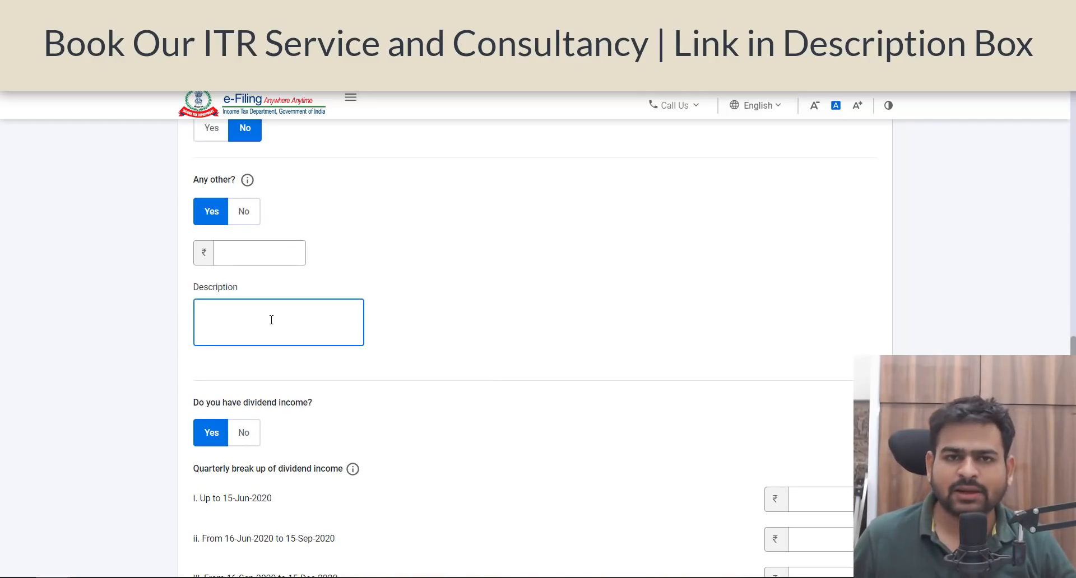
scroll(555, 317, down, 5)
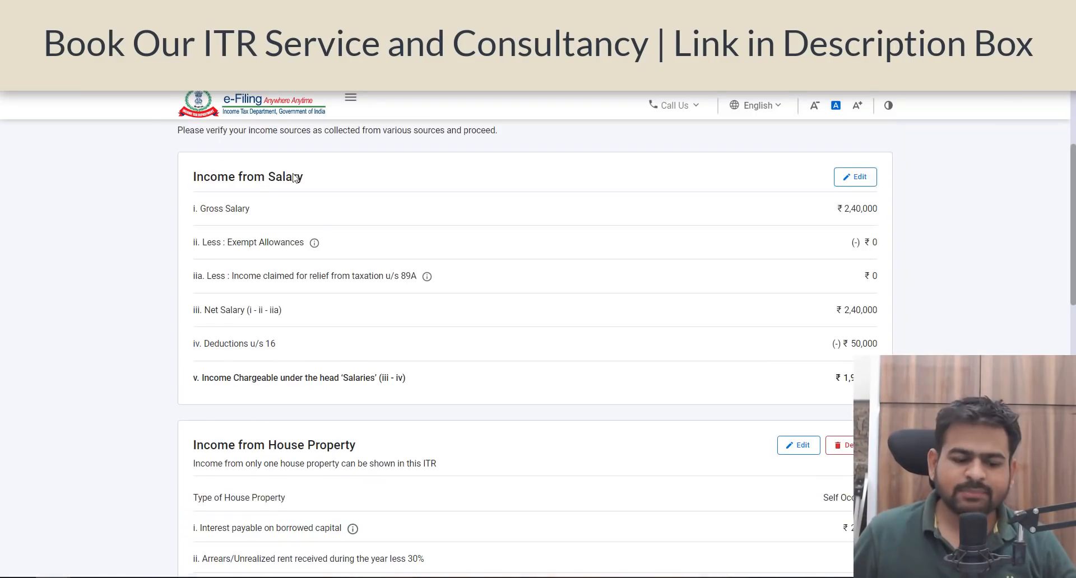
scroll(337, 240, down, 9)
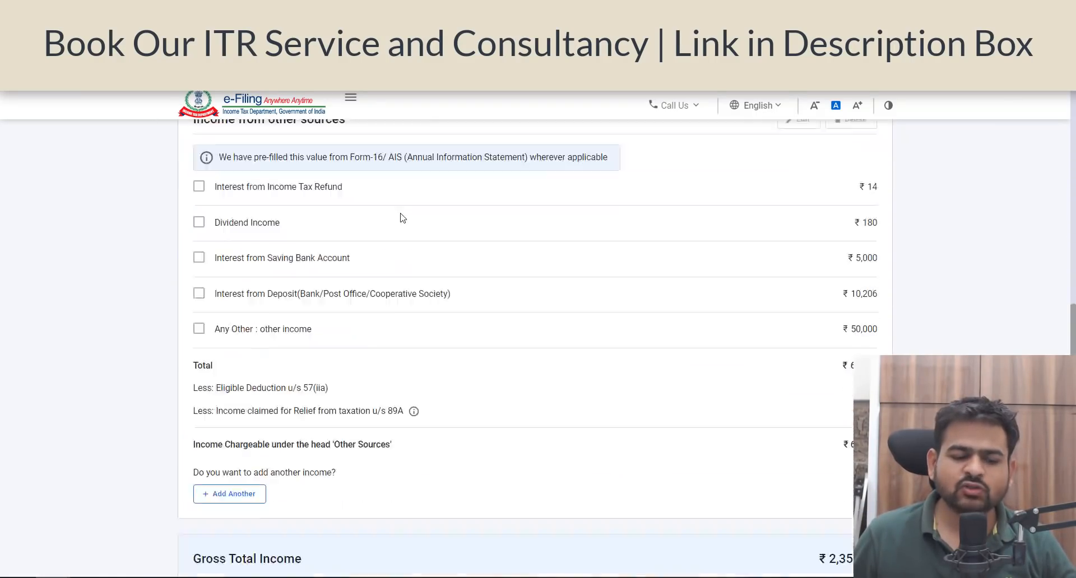
scroll(402, 217, down, 4)
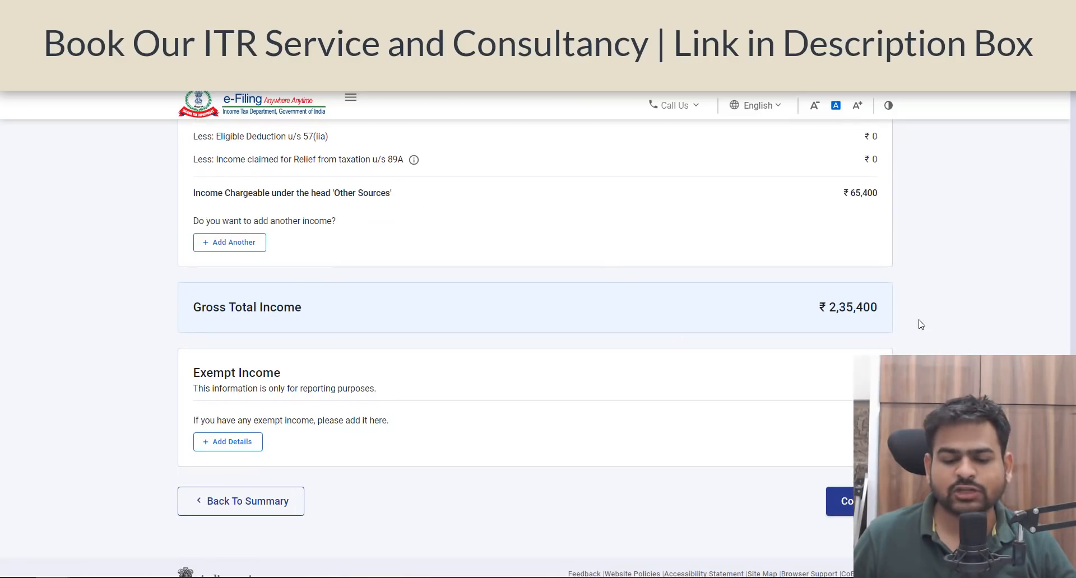
click(842, 518)
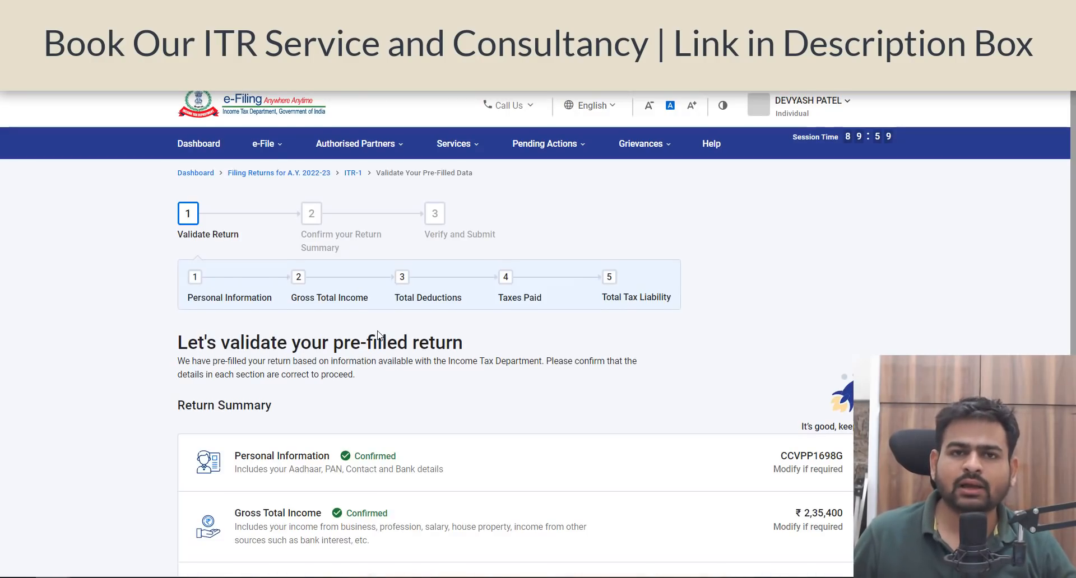
Step: Open the Total Deductions section and review its deduction eligibility questions
scroll(537, 385, down, 3)
scroll(488, 401, down, 4)
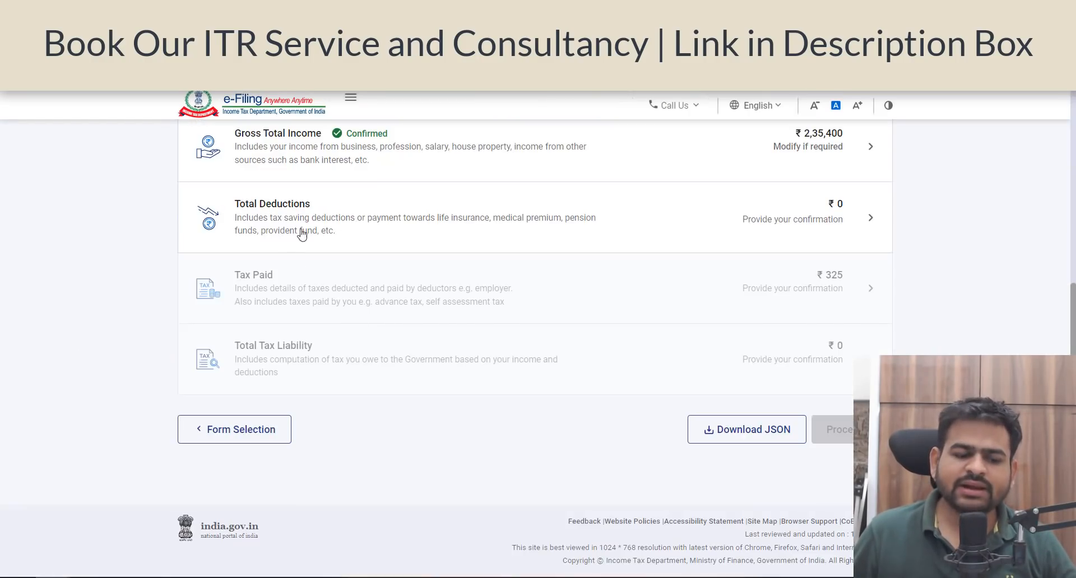
click(516, 212)
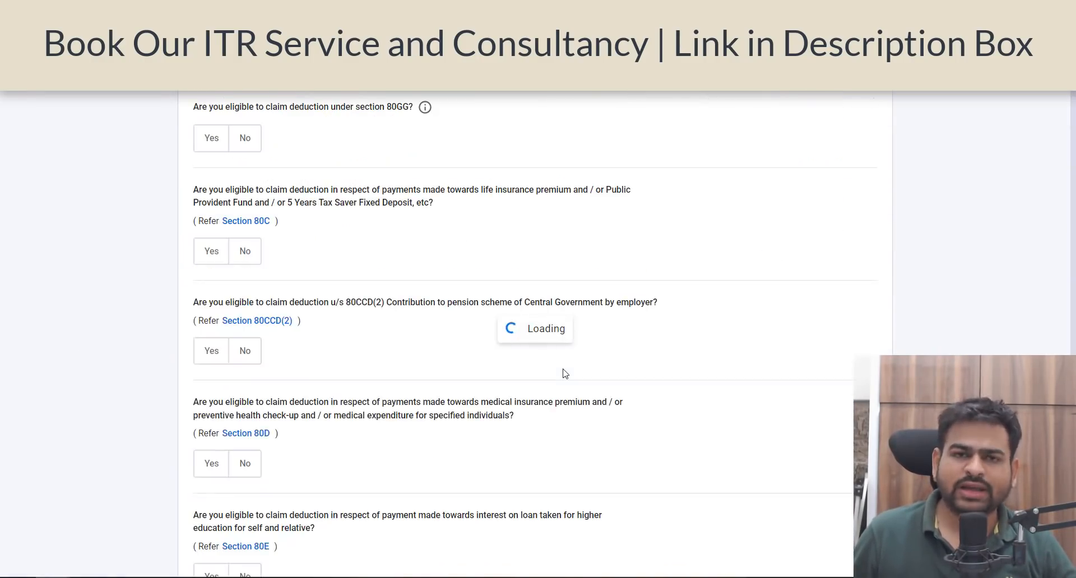
scroll(572, 366, down, 5)
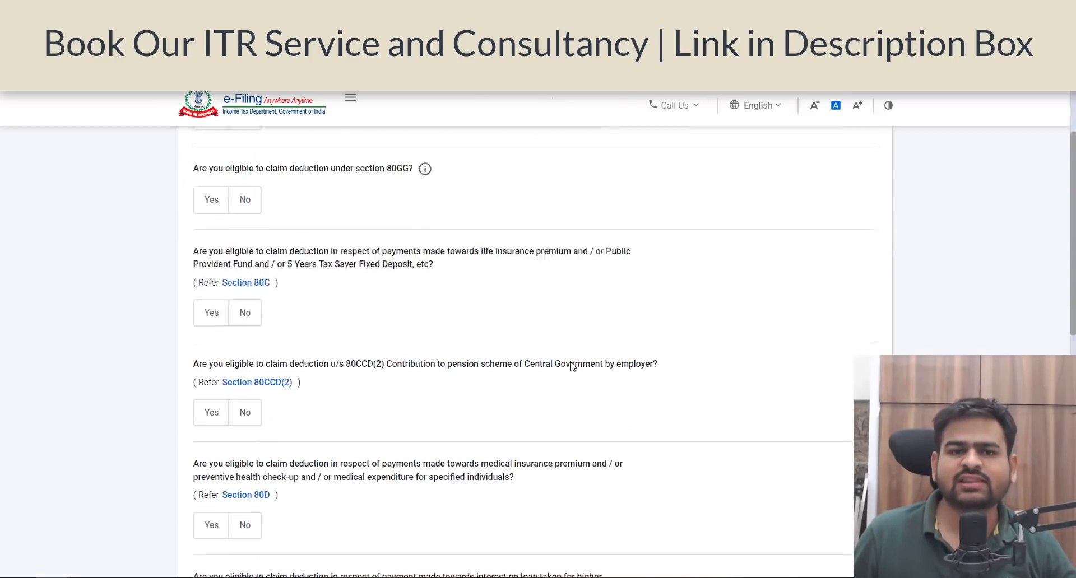
scroll(572, 365, down, 4)
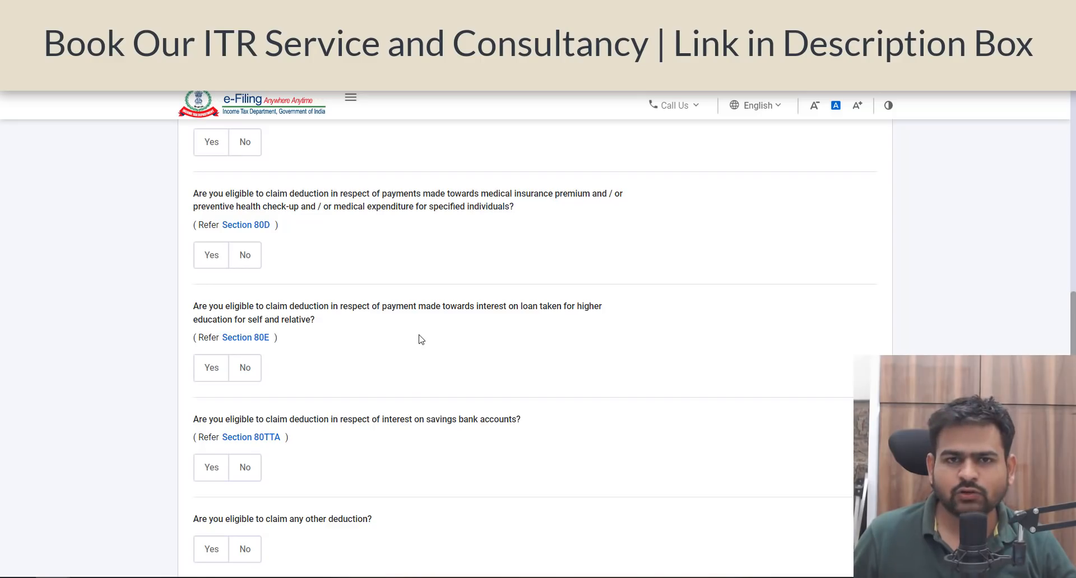
Step: Answer Yes to the Section 80C deduction and enter 50,000 as the amount claimed
scroll(420, 339, up, 4)
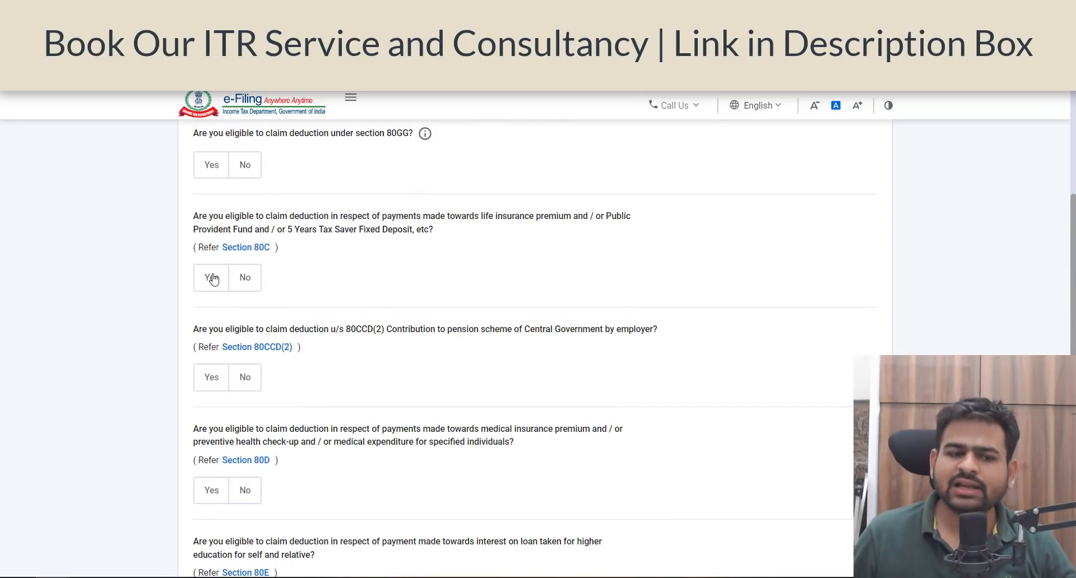
click(213, 278)
click(288, 337)
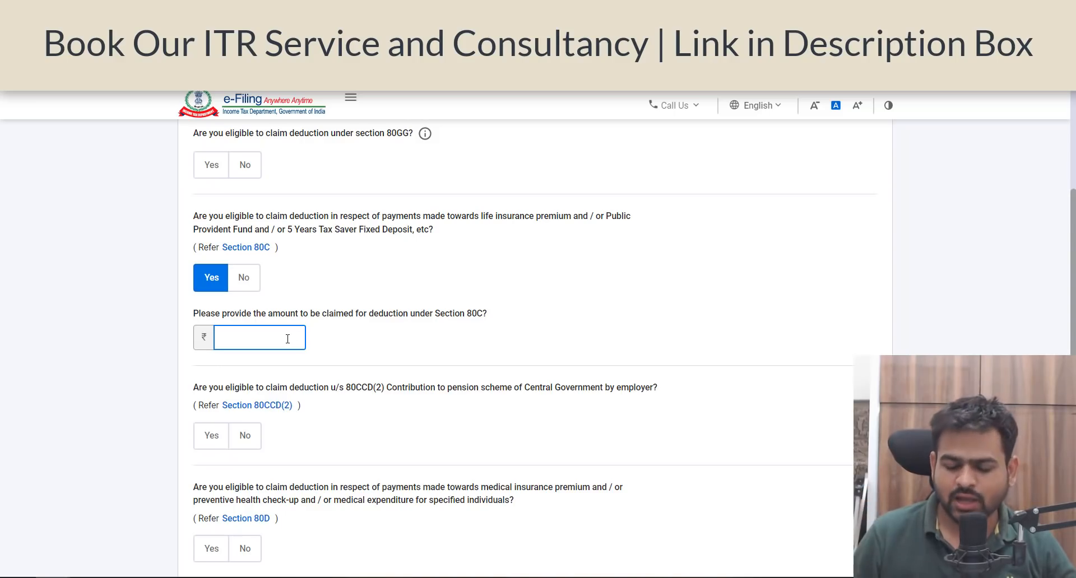
Step: Answer Yes to the Section 80D and Section 80TTA deduction questions and continue to the deduction details
scroll(560, 353, down, 5)
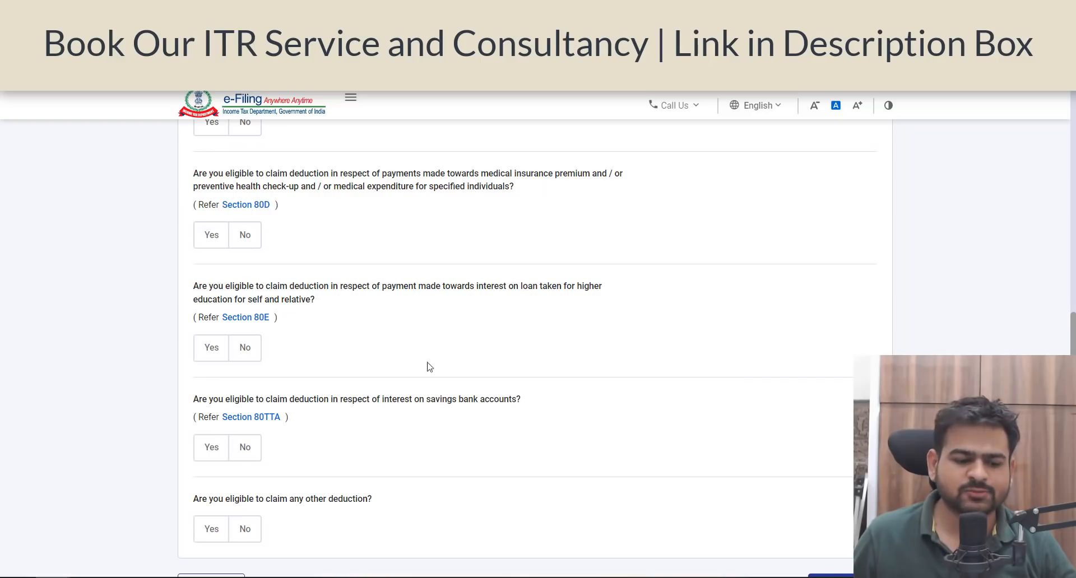
click(208, 243)
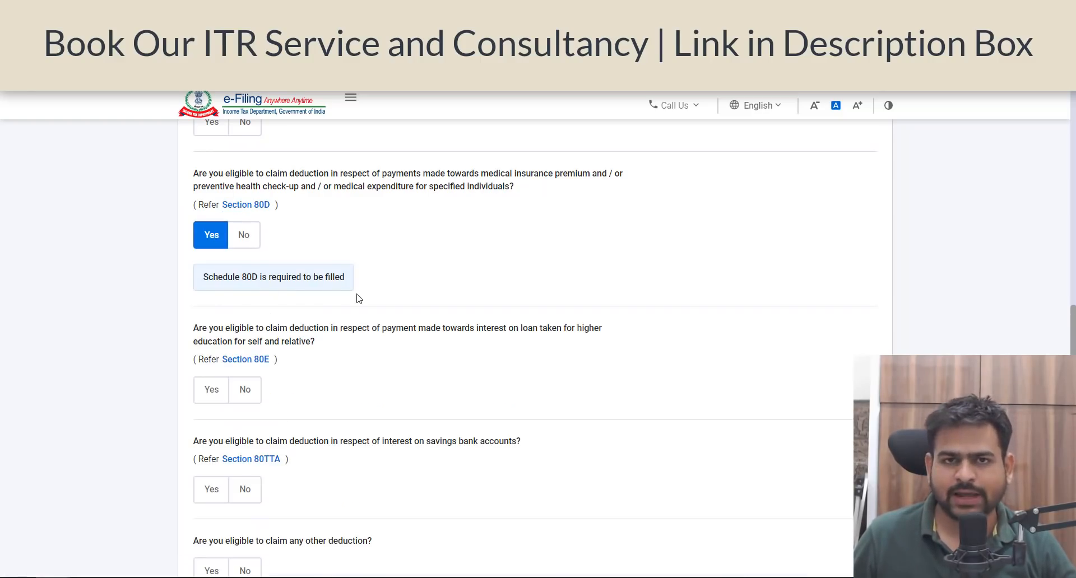
scroll(459, 253, down, 4)
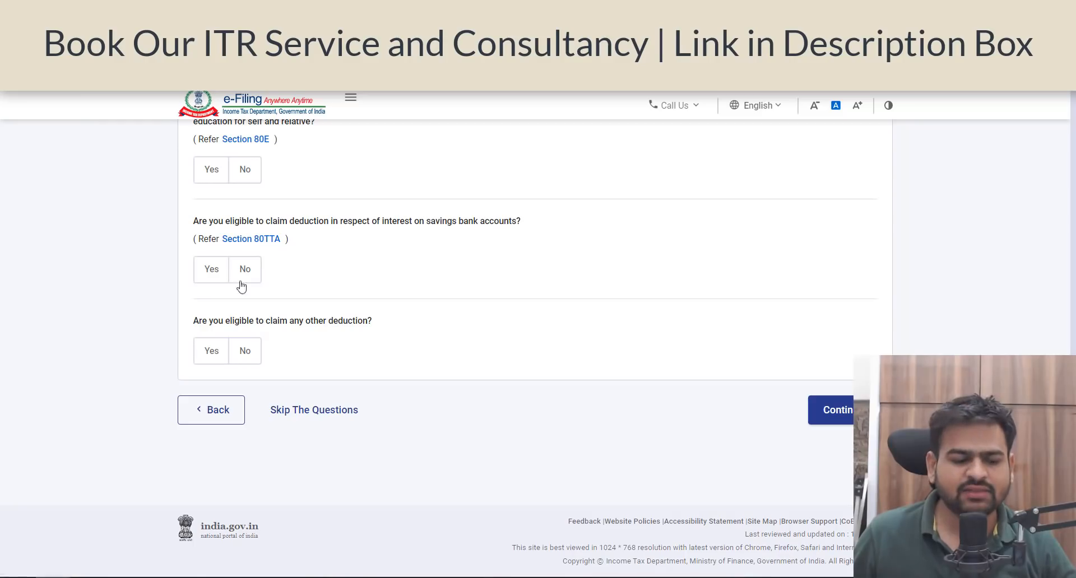
click(216, 281)
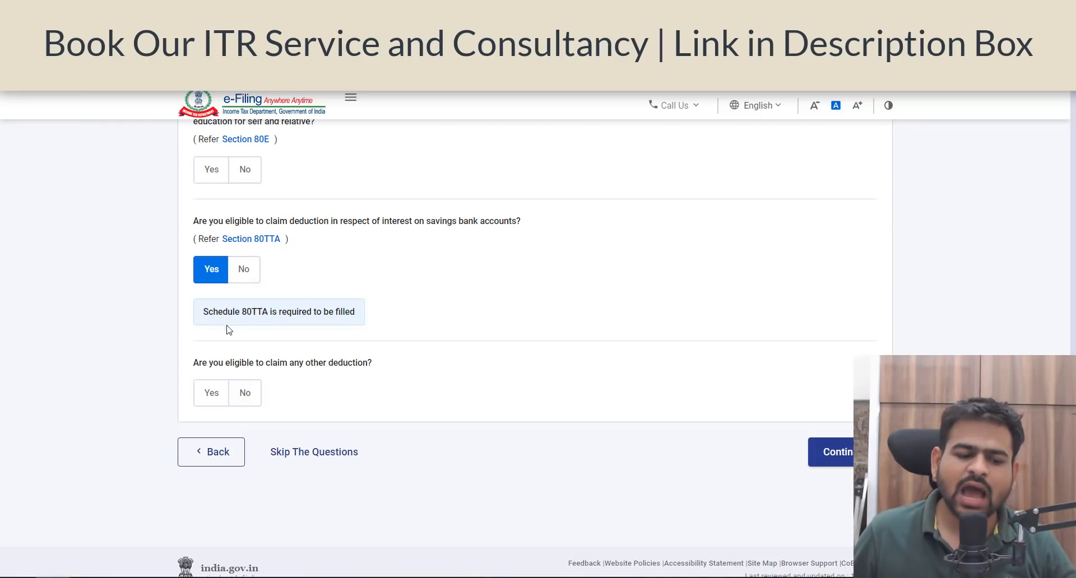
drag(355, 312, 312, 318)
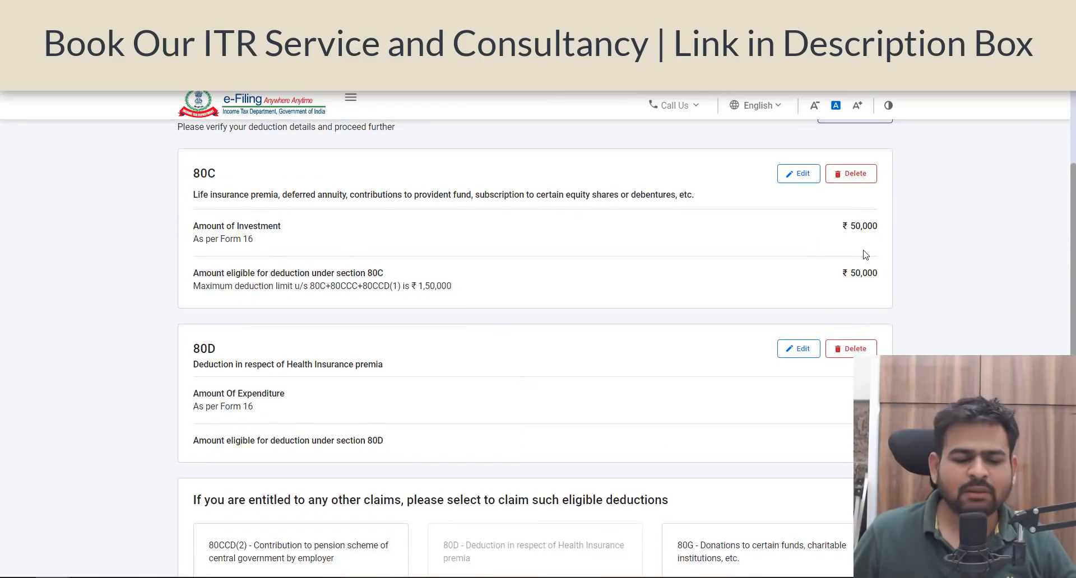
Step: Edit the 80D deduction, answer the self/family senior citizen question, enter 5,000 as the expenditure and save
scroll(866, 255, down, 2)
click(797, 275)
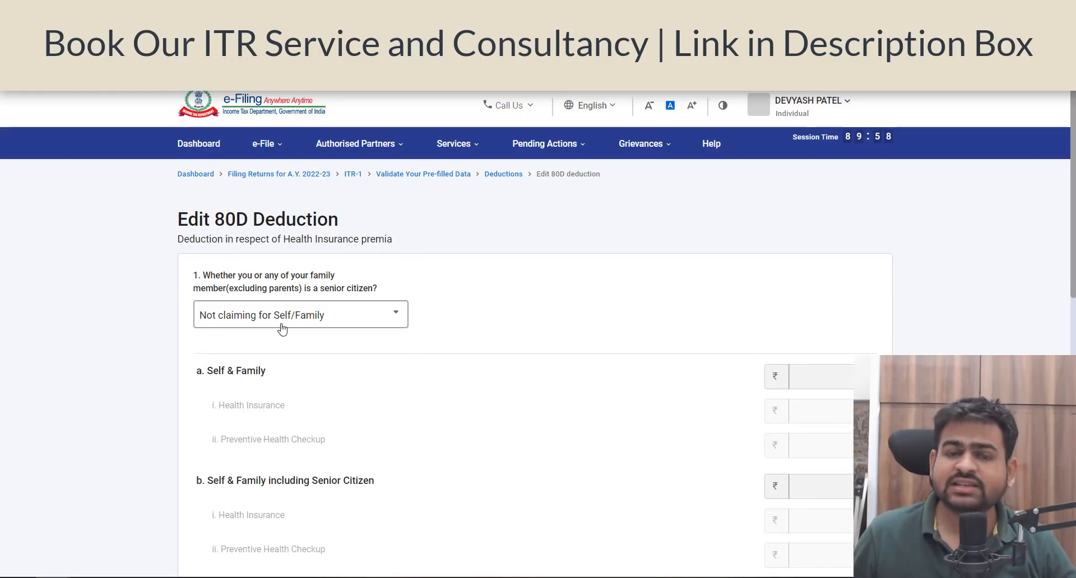
click(279, 322)
click(240, 400)
scroll(841, 381, down, 2)
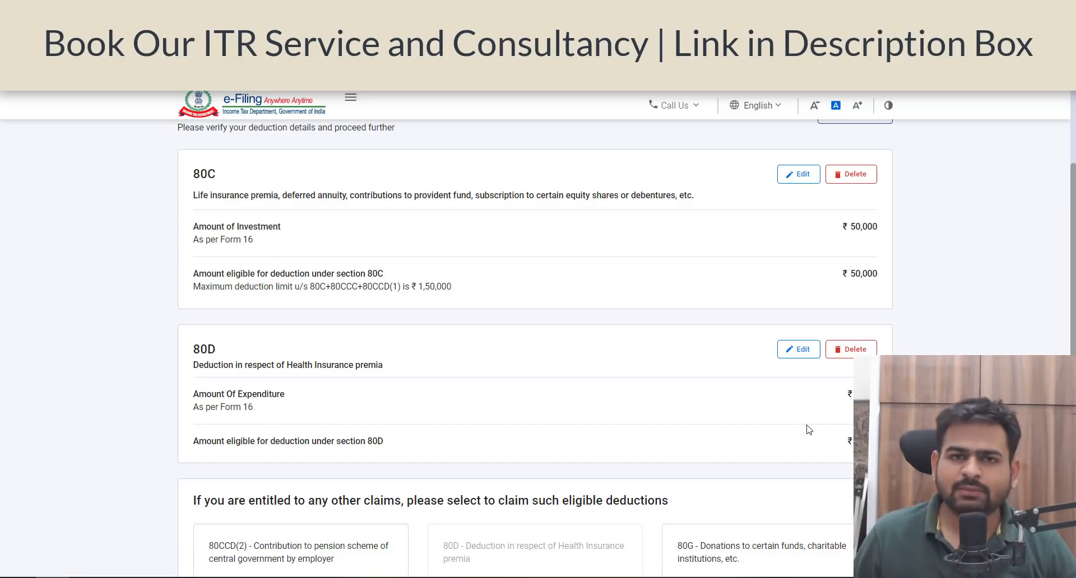
Step: Add an 80TTA deduction of 10,000 for interest on saving bank accounts and confirm the Total Deductions section
scroll(468, 389, down, 5)
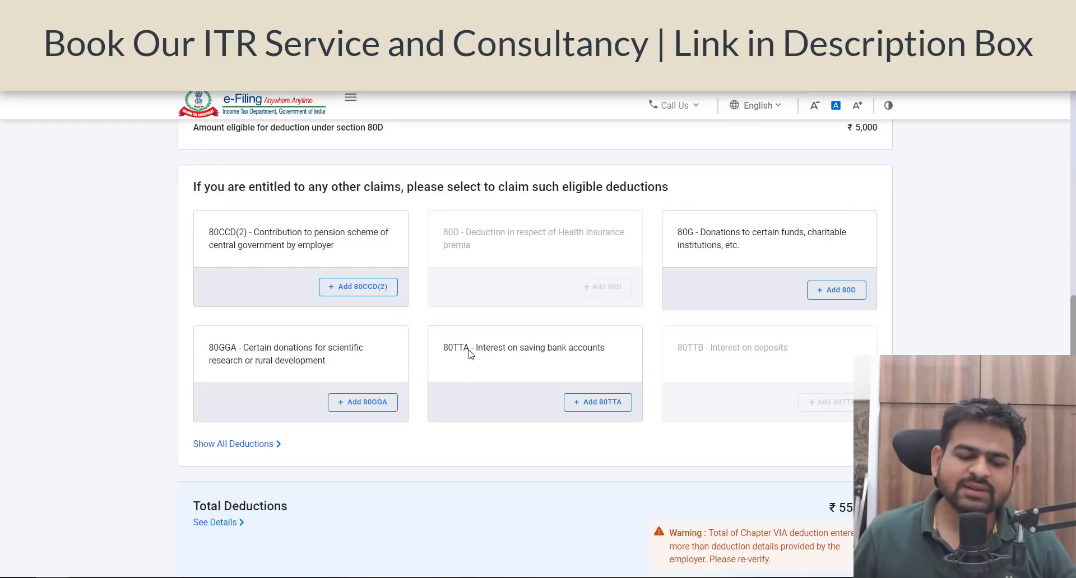
click(597, 402)
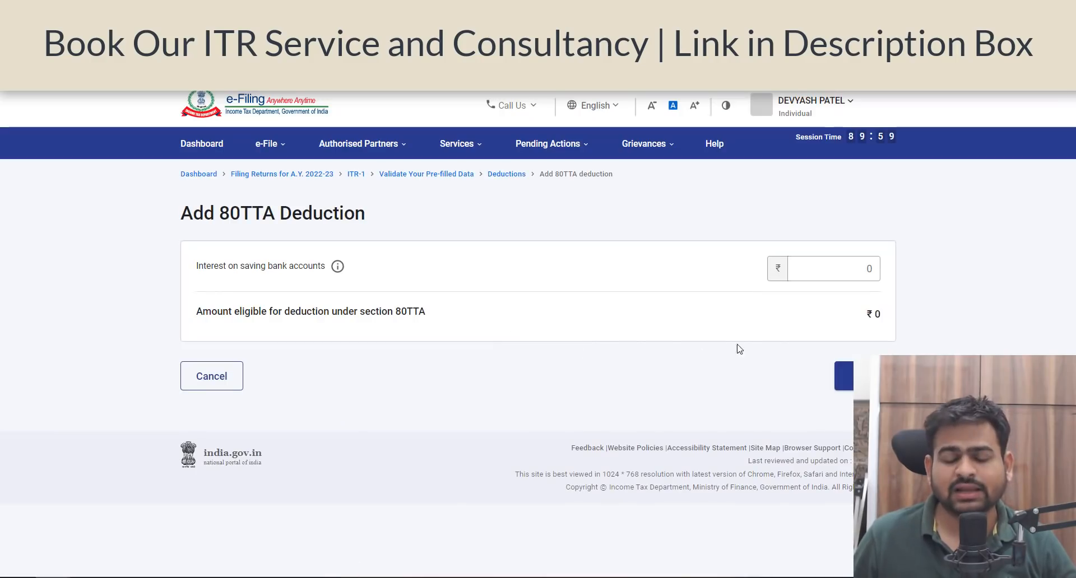
click(830, 269)
text(100000)
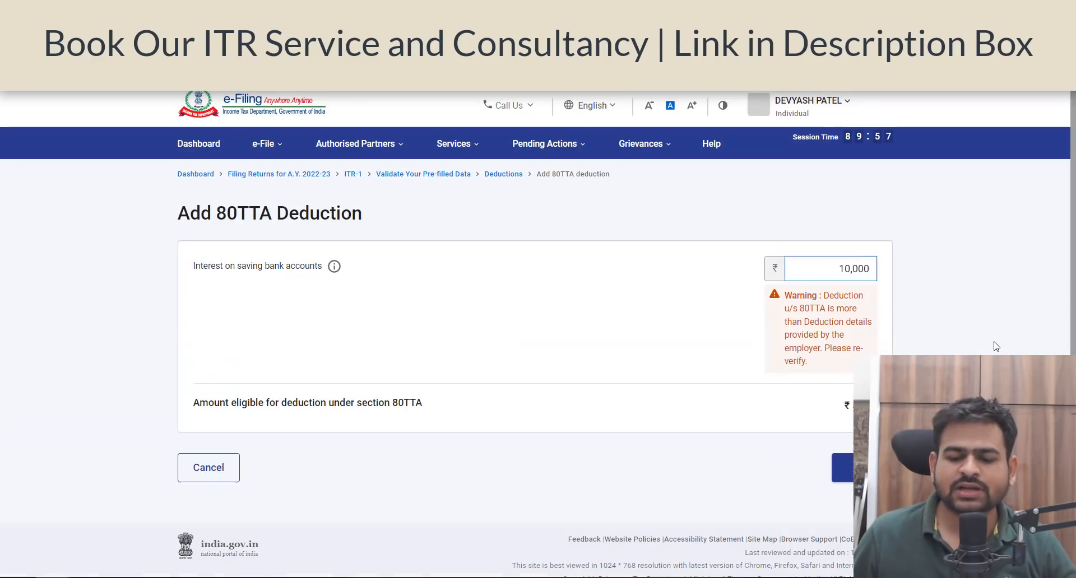
click(995, 346)
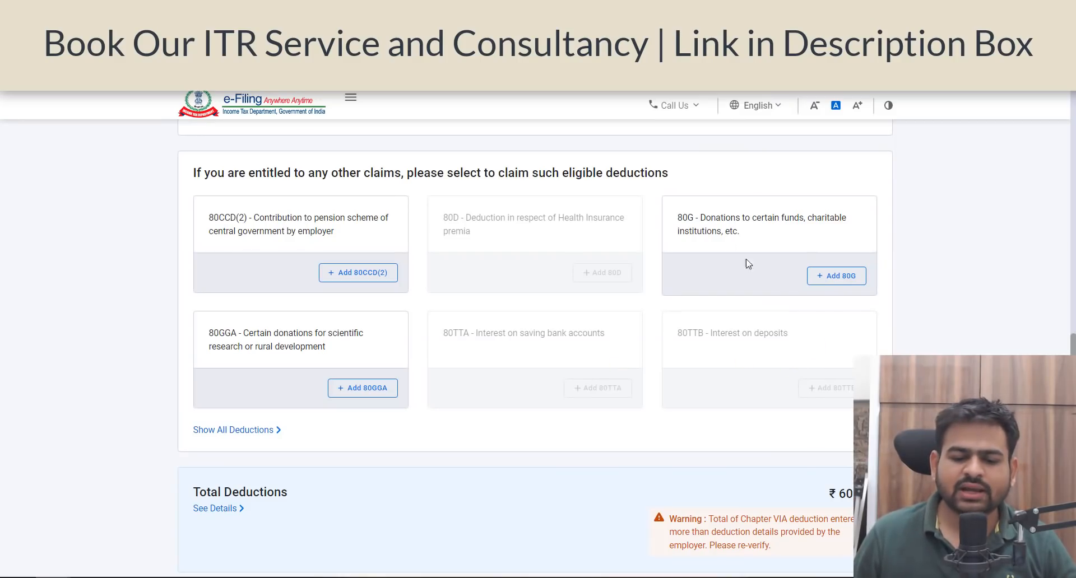
drag(690, 220, 737, 229)
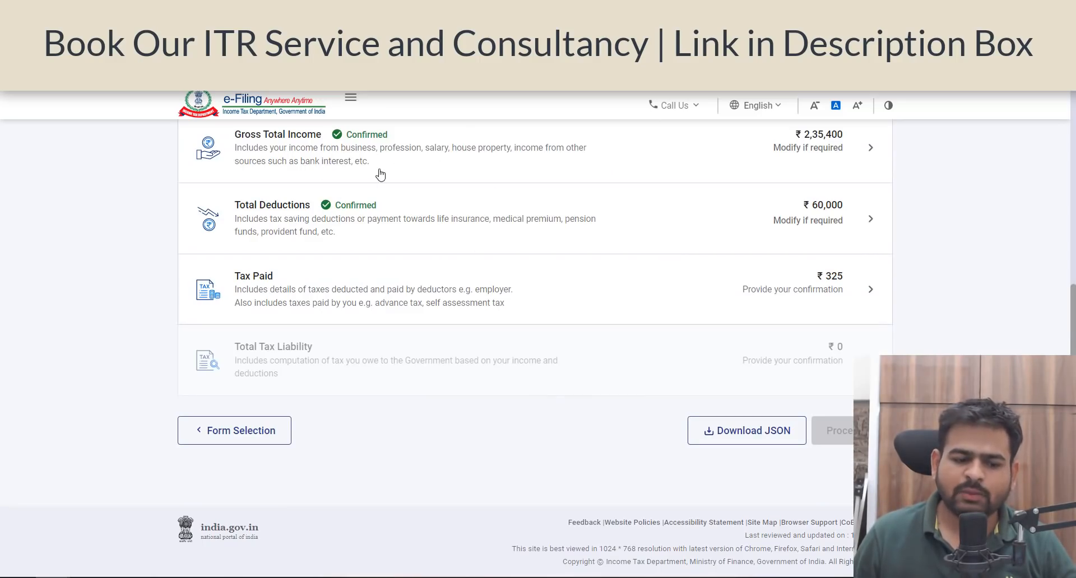
Step: Open the Tax Paid section, check the TDS, TCS and advance tax details, and confirm it
click(504, 284)
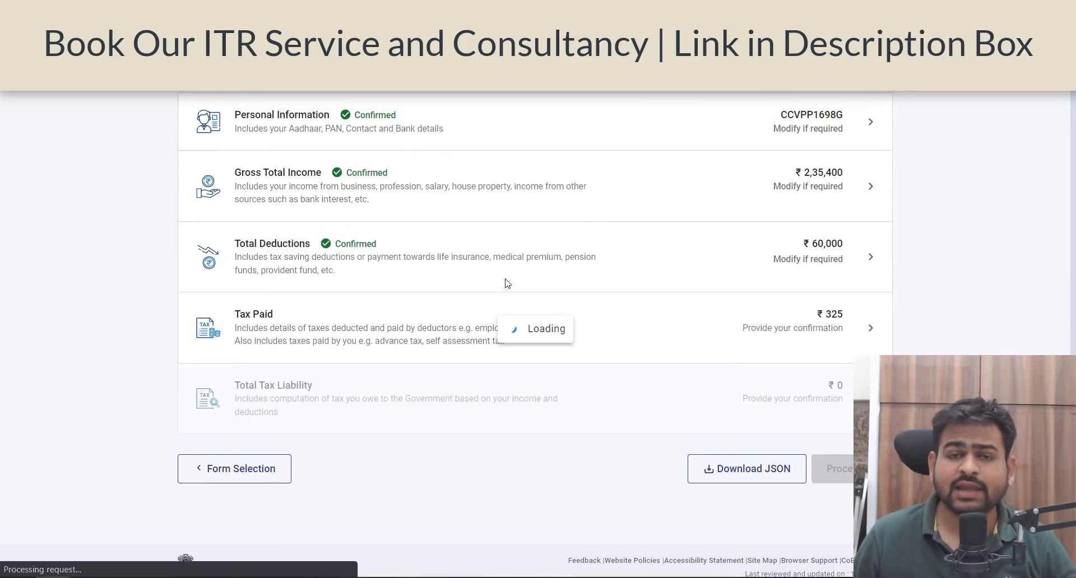
scroll(507, 283, up, 5)
scroll(507, 284, down, 4)
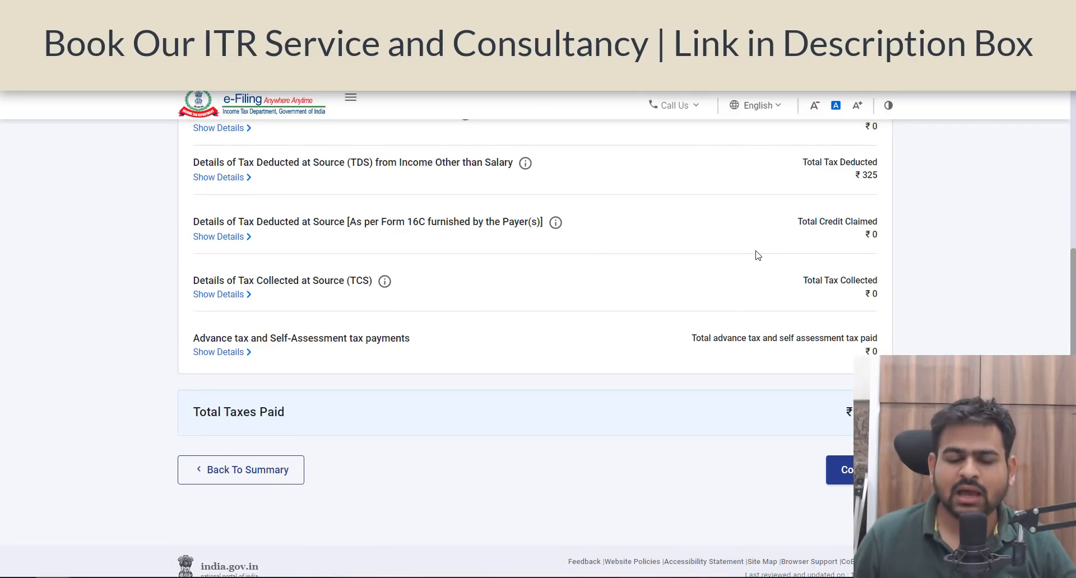
scroll(757, 256, up, 1)
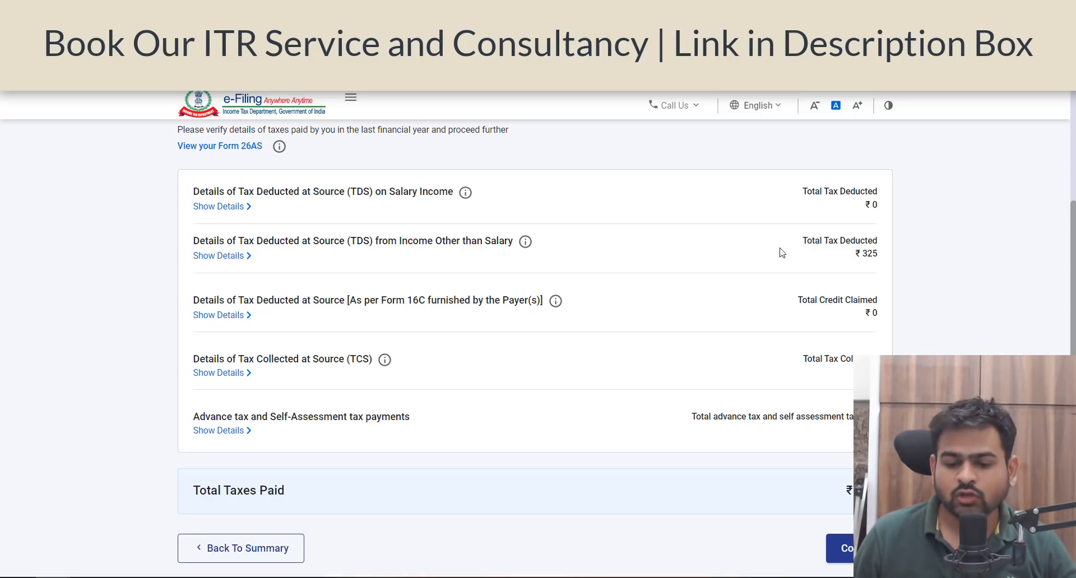
double_click(868, 255)
scroll(590, 296, down, 3)
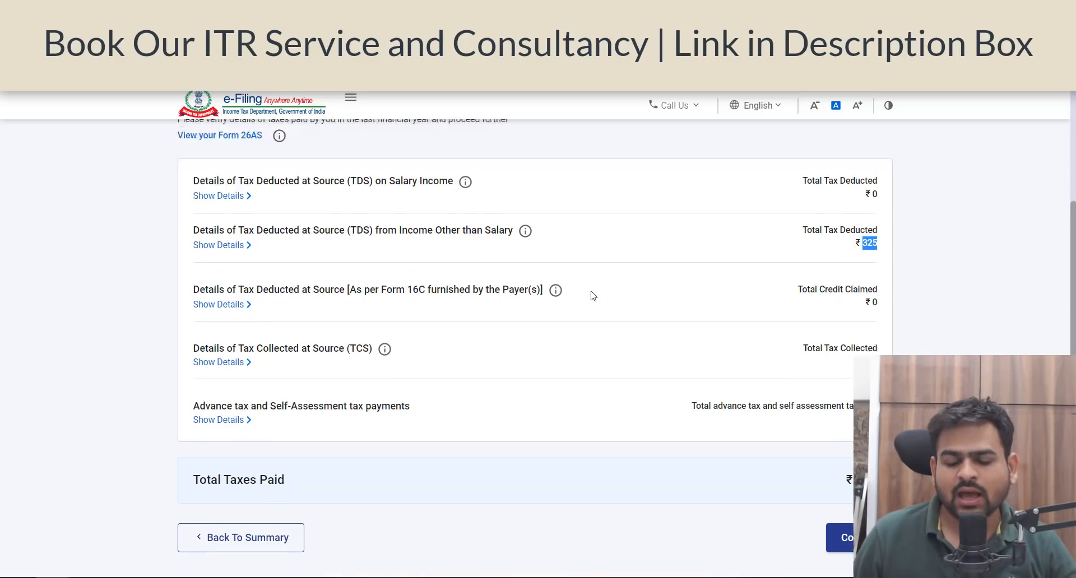
click(841, 432)
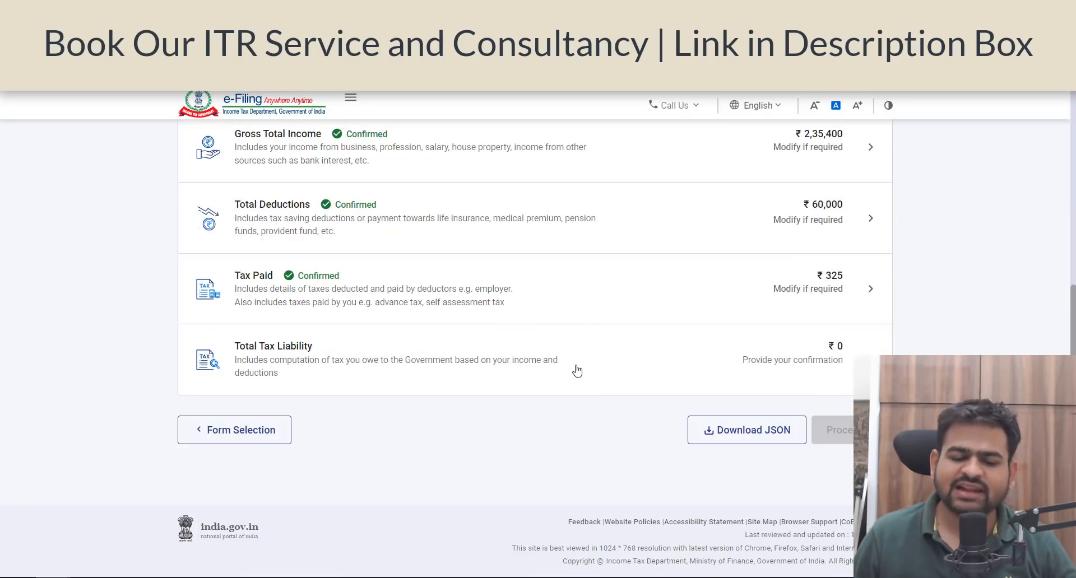
Step: Open the Total Tax Liability section, check the income and tax computation, and confirm it
click(463, 373)
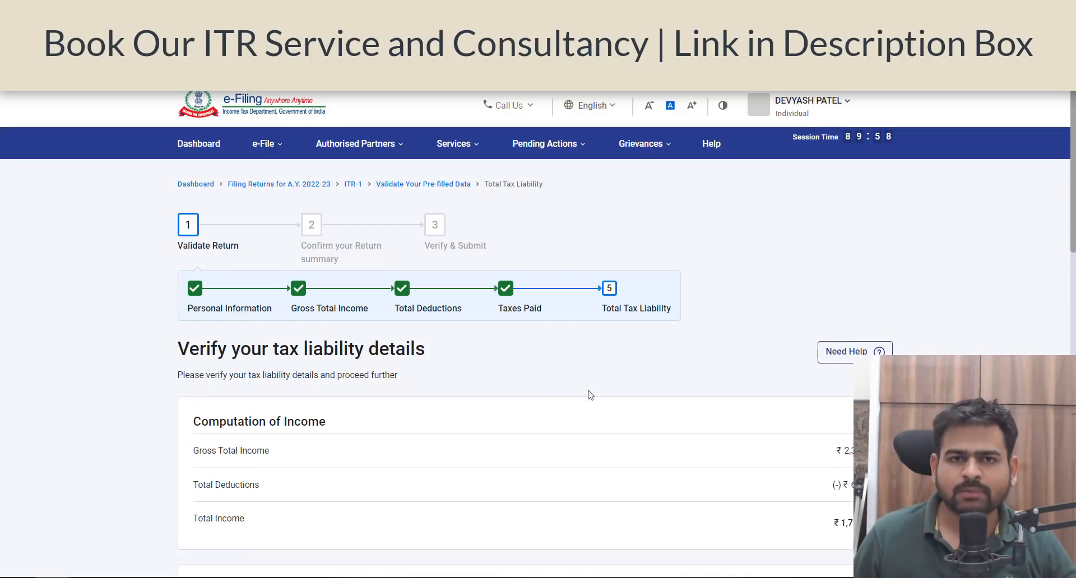
scroll(632, 400, down, 5)
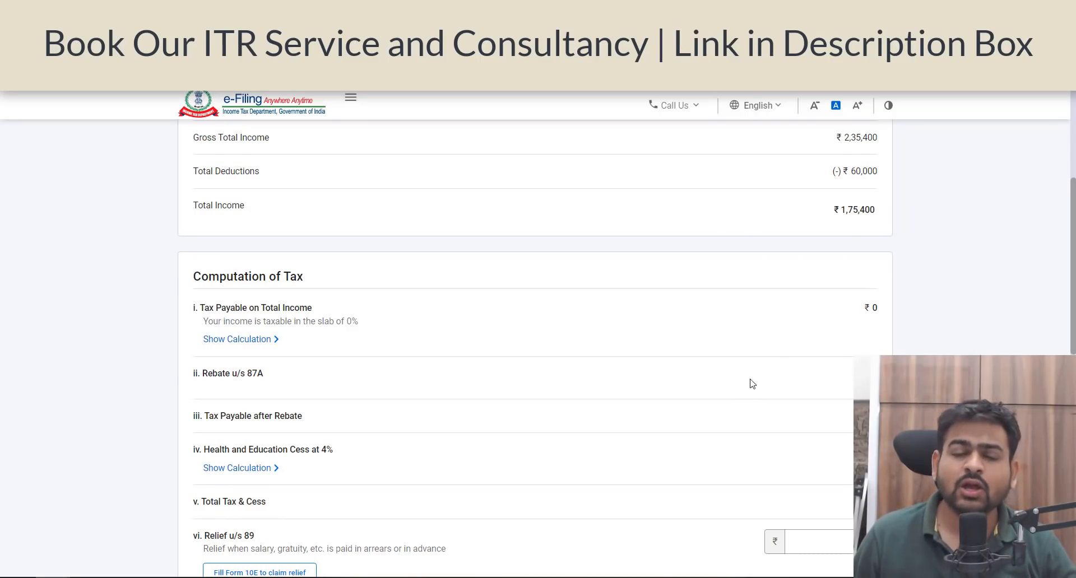
scroll(745, 384, down, 3)
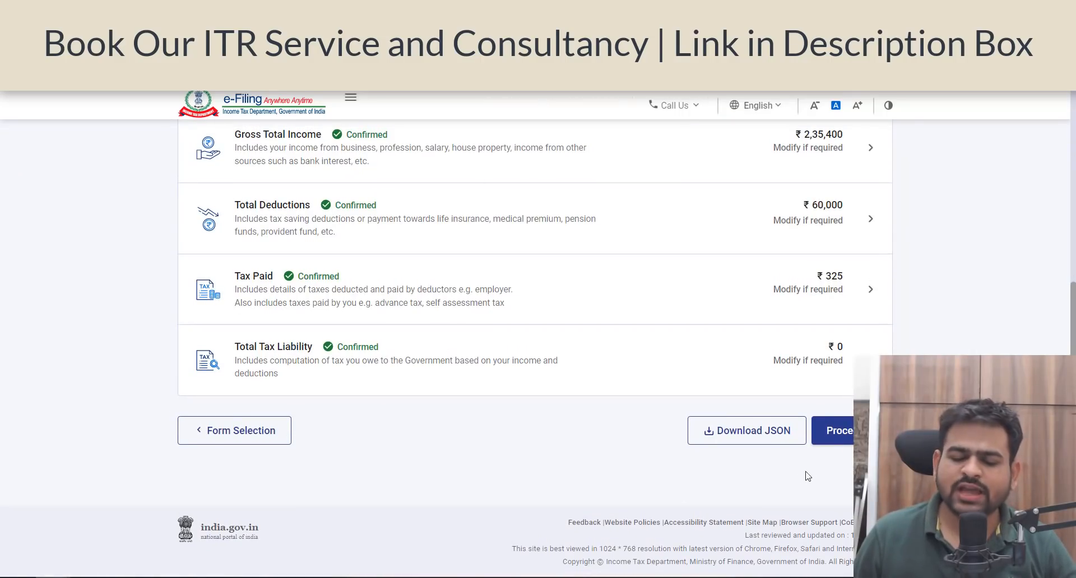
Step: Proceed to the return summary, check the tax and refund calculation, and preview the return's income and deduction schedules
click(826, 430)
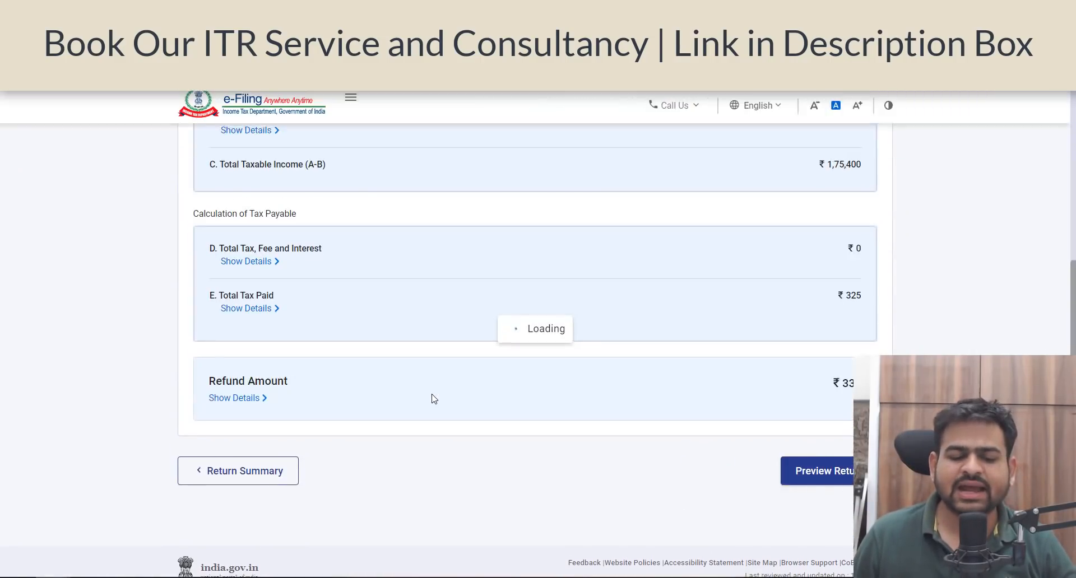
scroll(637, 294, down, 8)
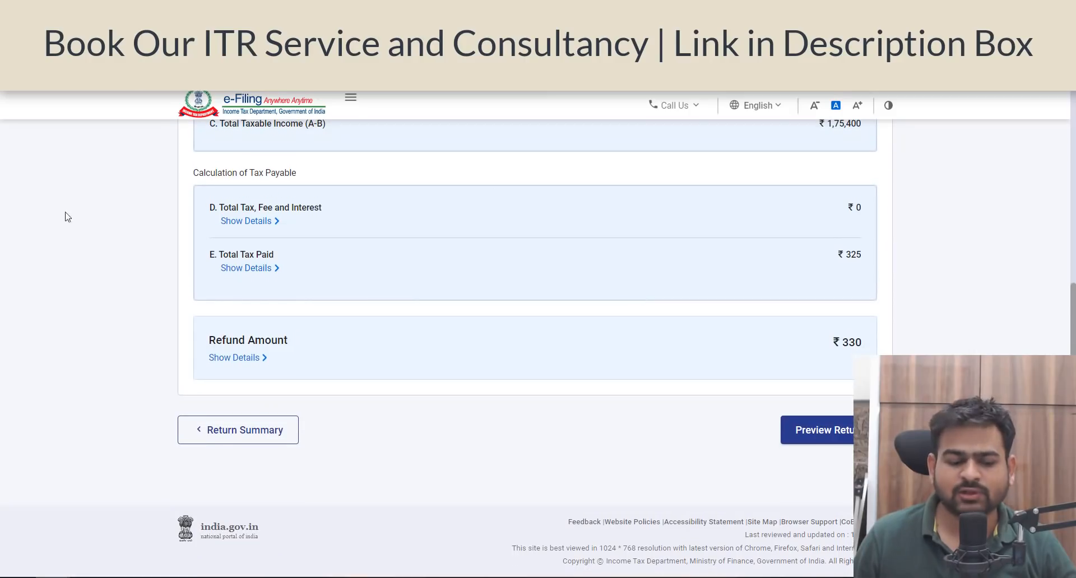
click(849, 445)
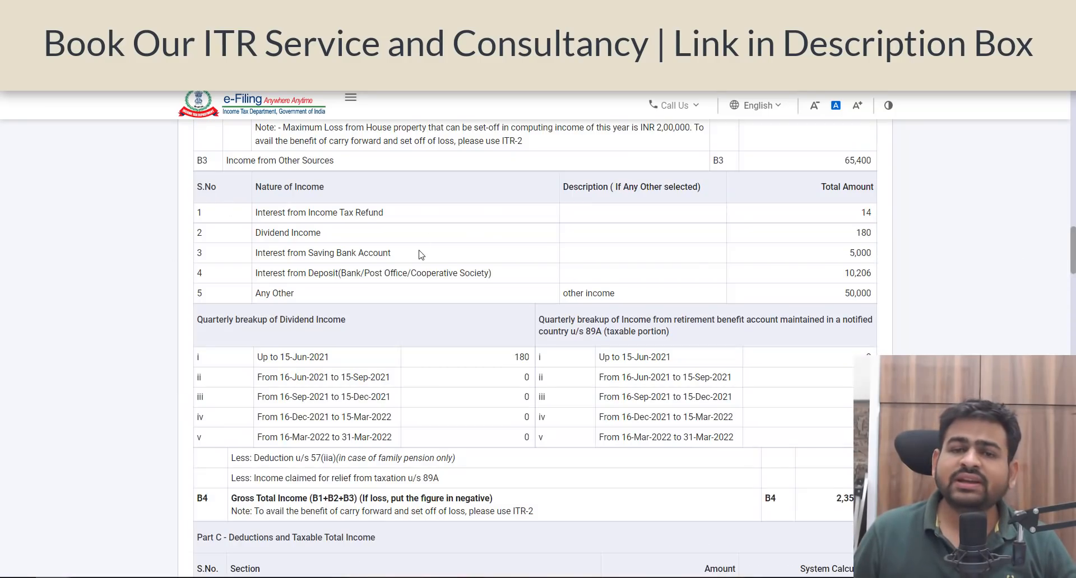
scroll(576, 296, down, 15)
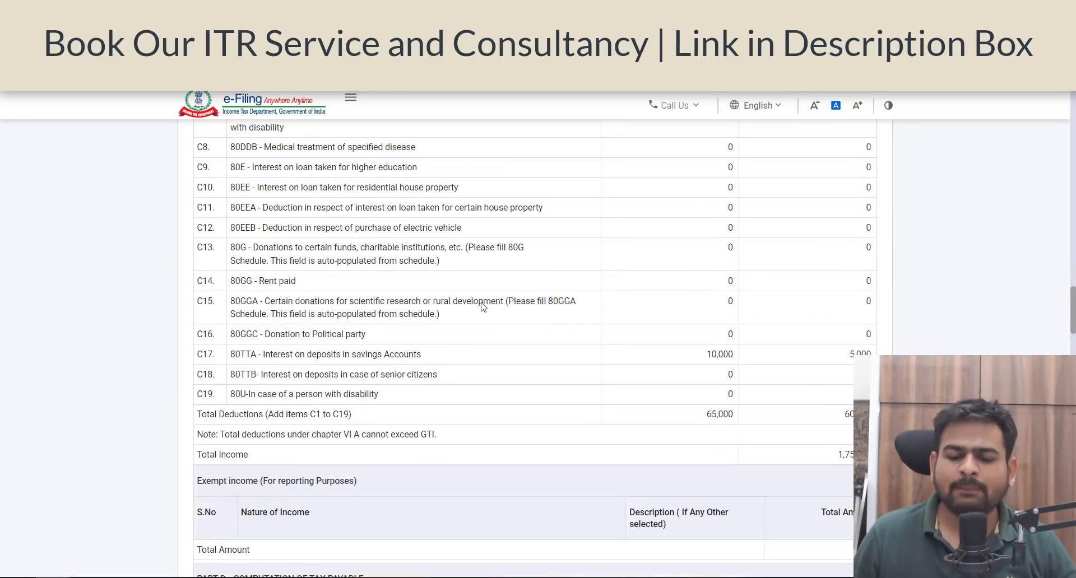
Step: Finish reviewing the previewed ITR-1 return and proceed to its validation
drag(1074, 326, 1072, 115)
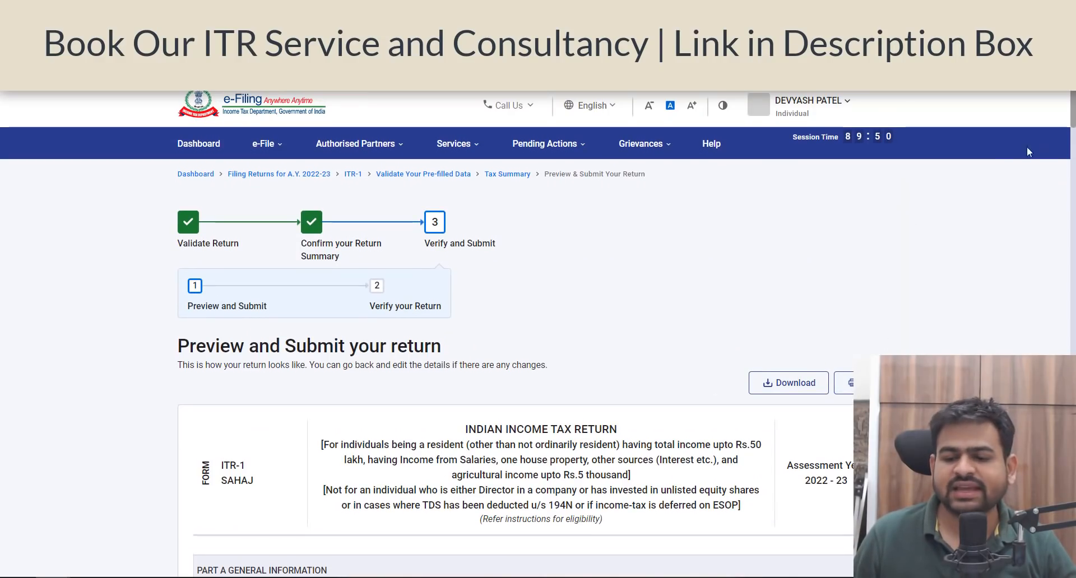
drag(1074, 107, 1074, 555)
click(798, 419)
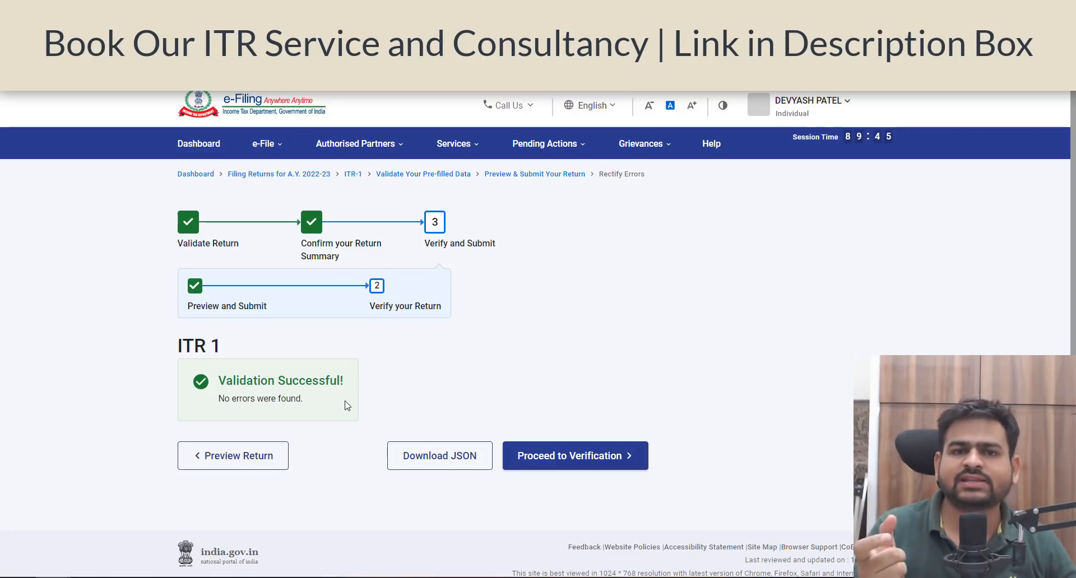
Step: Proceed to verification of the validated return and review the e-Verify Now, e-Verify Later and ITR-V methods
click(634, 462)
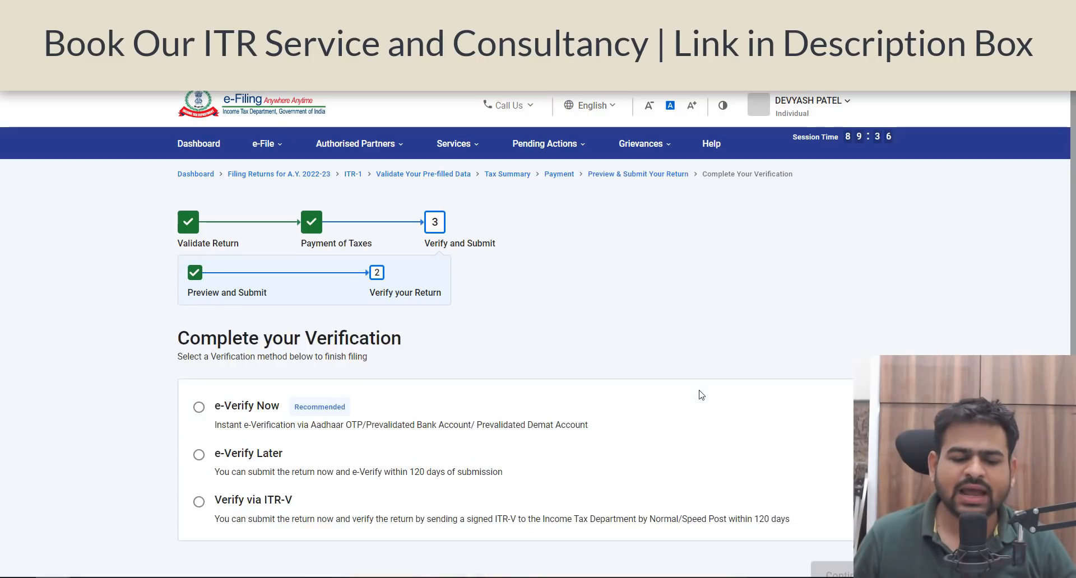
scroll(401, 382, down, 2)
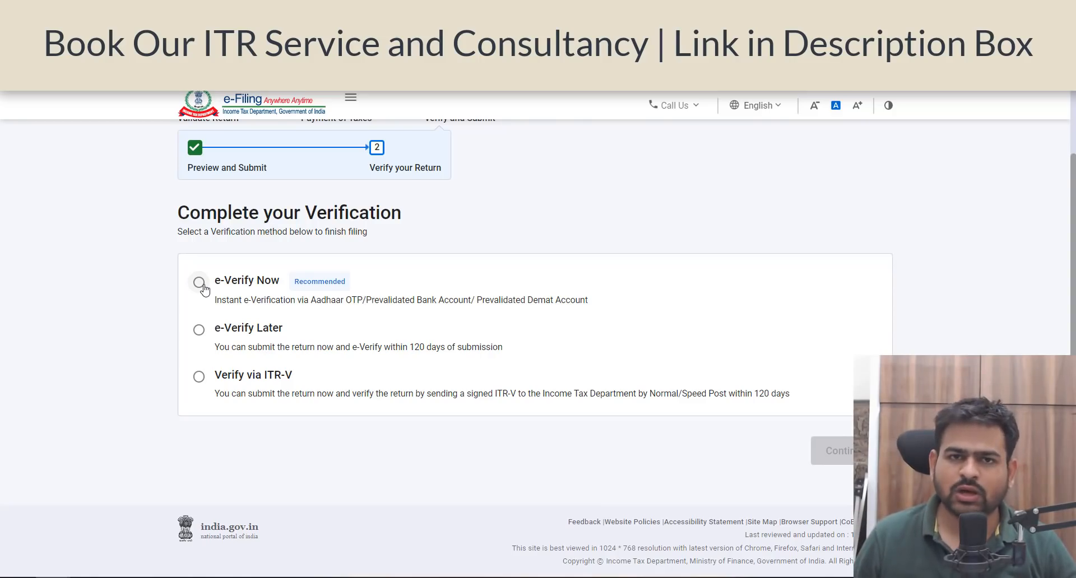
scroll(537, 281, up, 3)
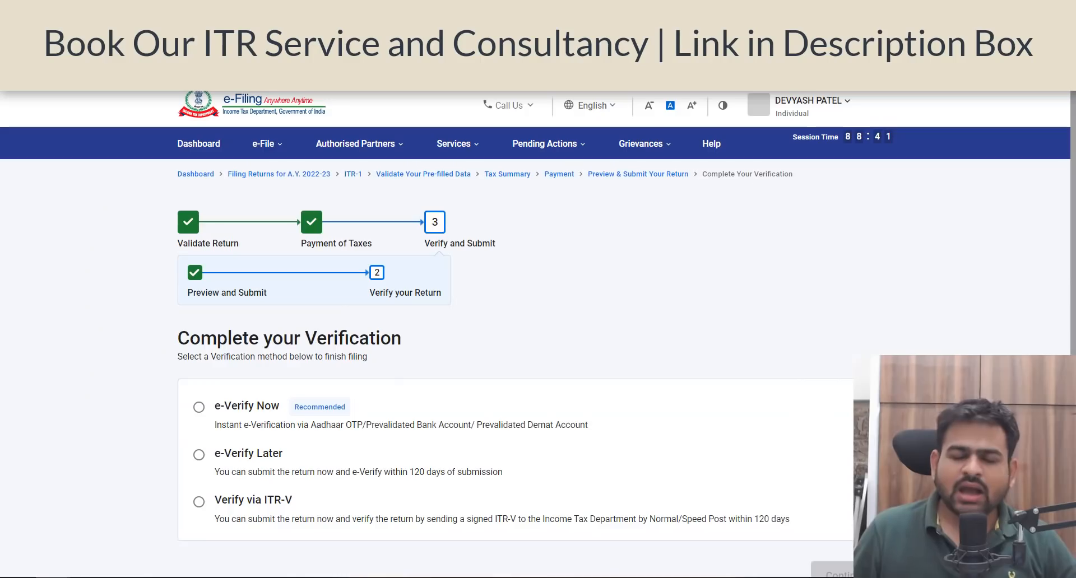
Step: Go to Form 26AS on the TRACES site and accept the usage terms for Form 16/16A generated from TRACES
click(279, 154)
mouse_move(359, 175)
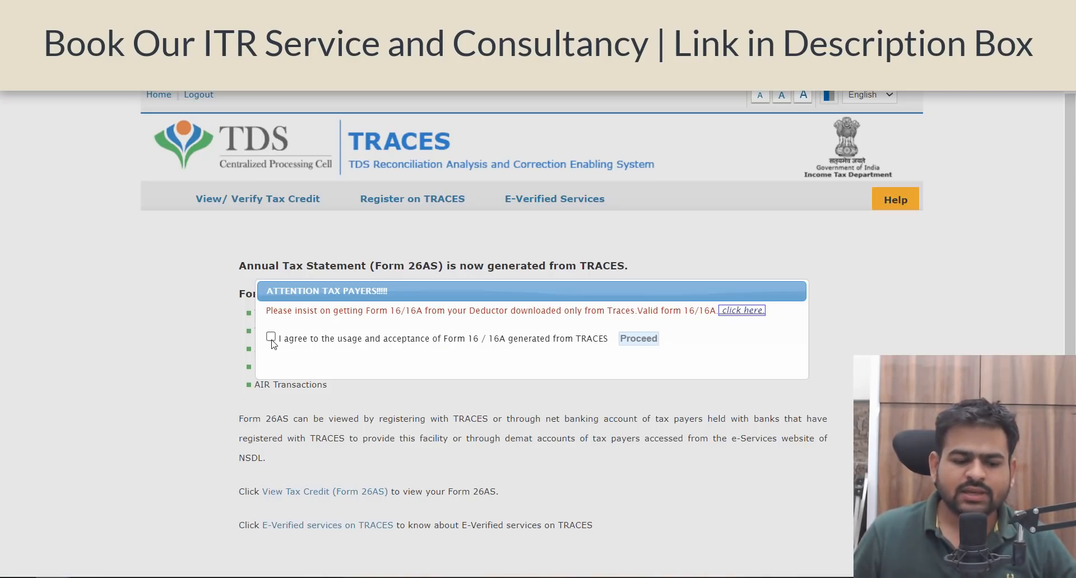
click(271, 338)
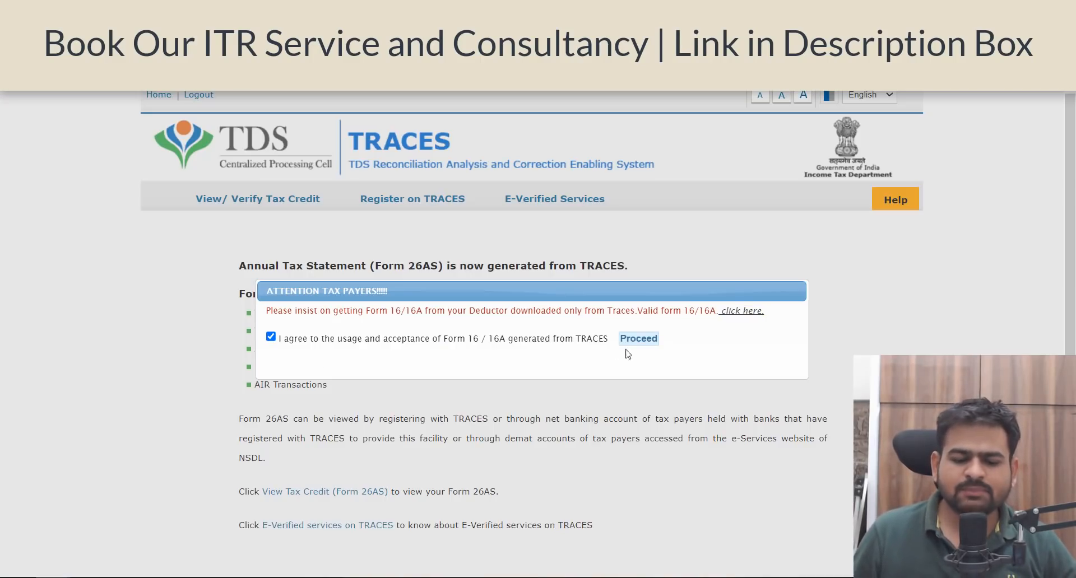
click(638, 339)
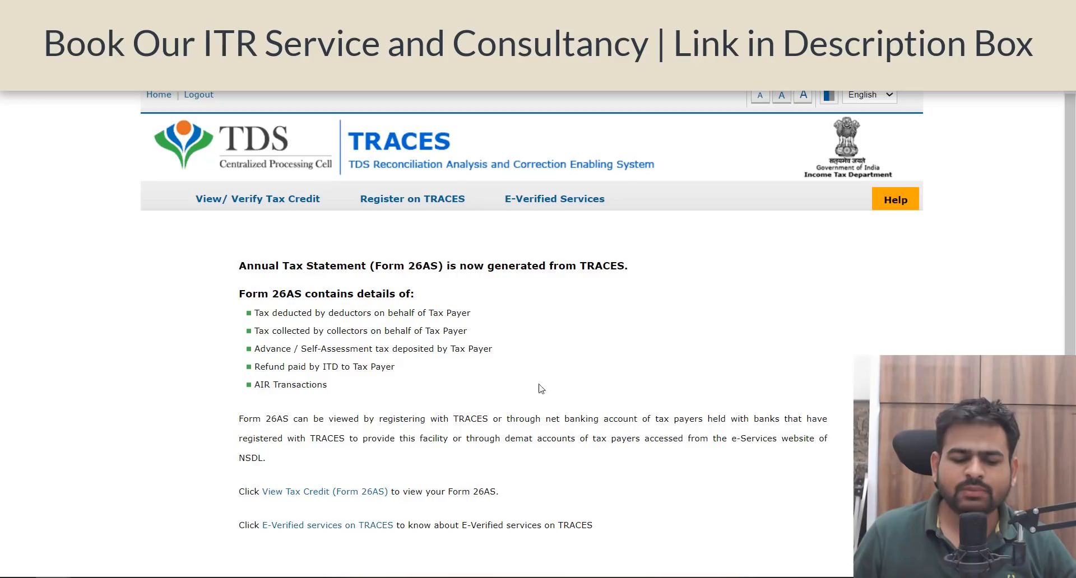
Step: Open the Form 26AS tax credit view, set the assessment year to 2022-23 and bring up the view format choices
click(287, 498)
click(620, 303)
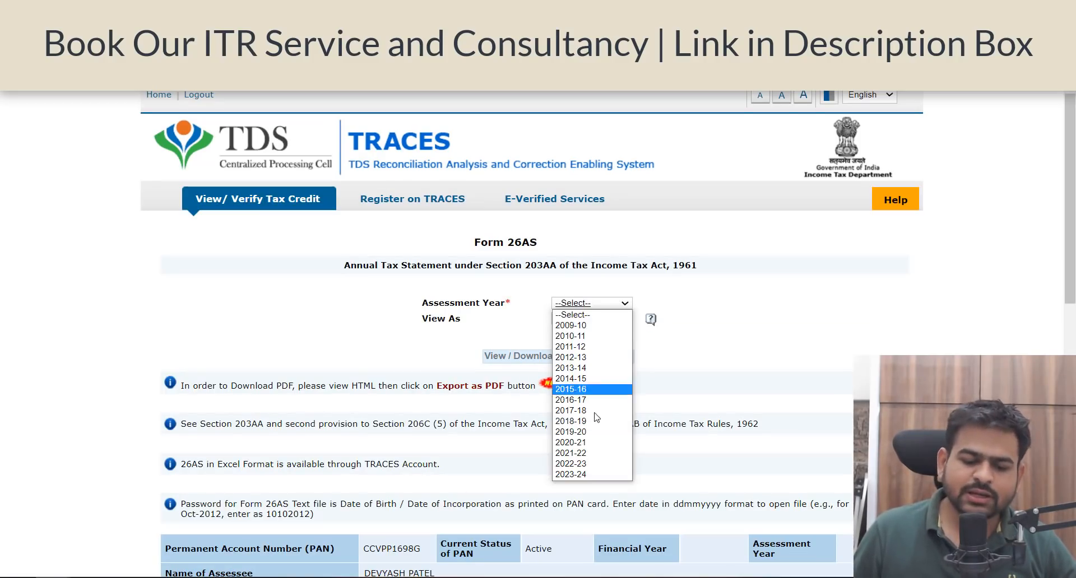
click(577, 459)
click(586, 319)
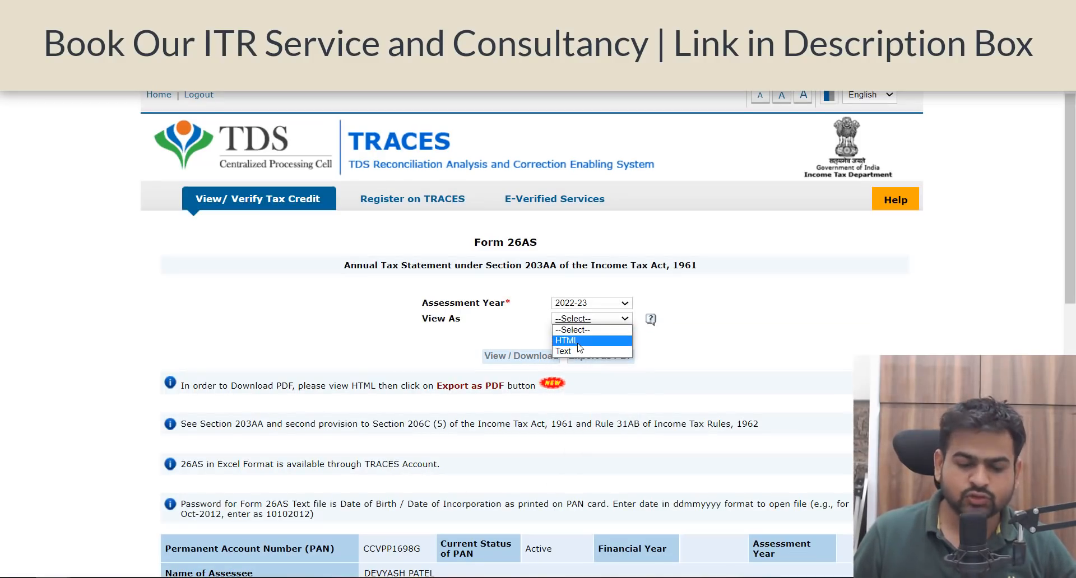